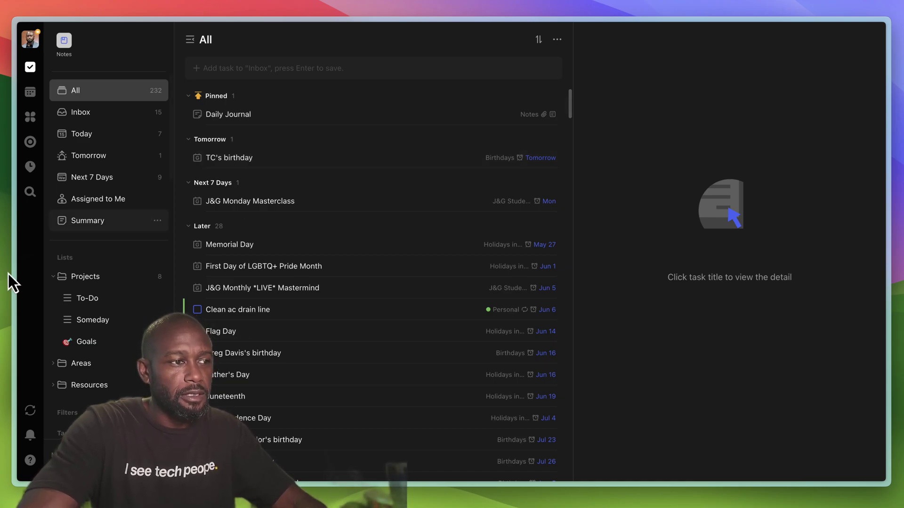
# Step: Open TickTick Settings on Integrations & Import to see the two subscribed Google calendars
pyautogui.click(31, 47)
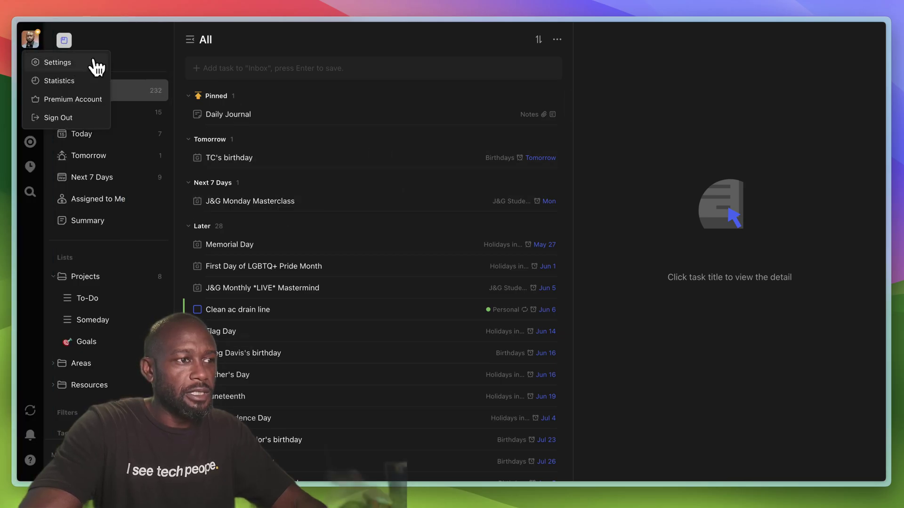
pyautogui.click(90, 66)
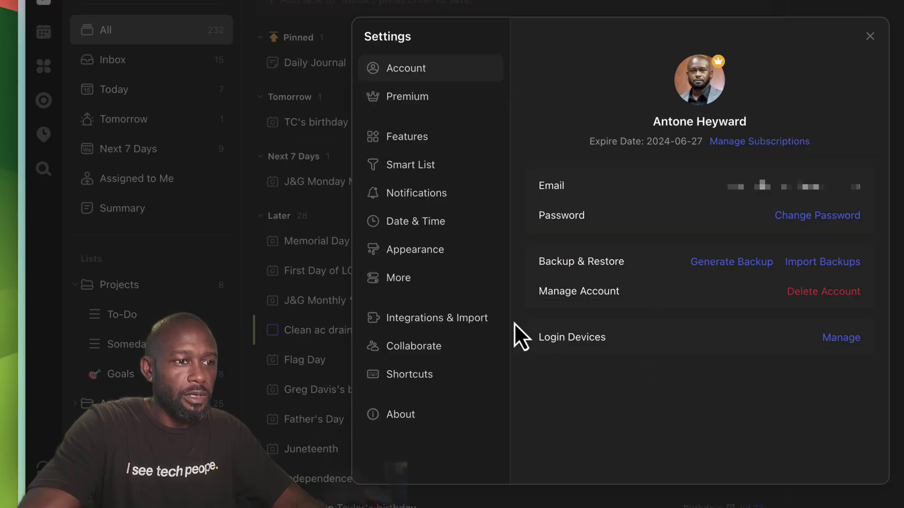
pyautogui.click(460, 323)
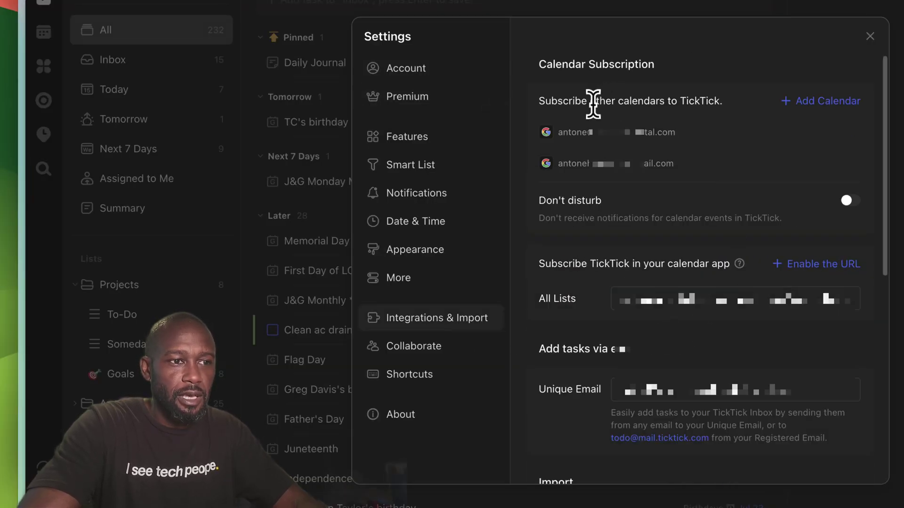
pyautogui.moveTo(575, 178)
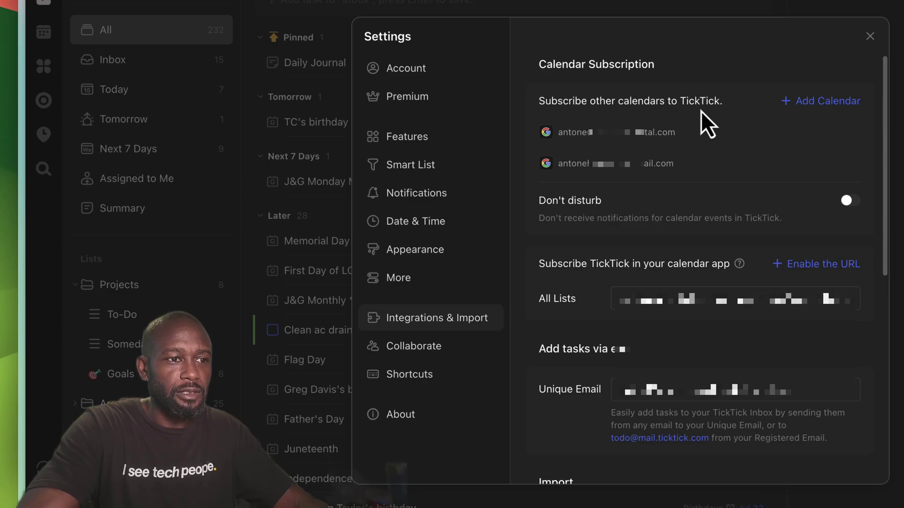
# Step: Add a Google calendar subscription, choosing the Google account and granting TickTick access
pyautogui.click(823, 106)
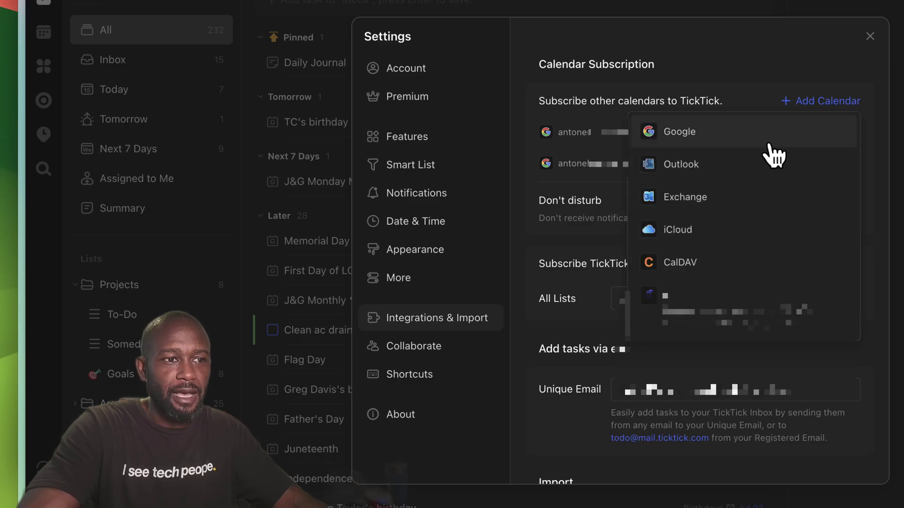
pyautogui.click(697, 145)
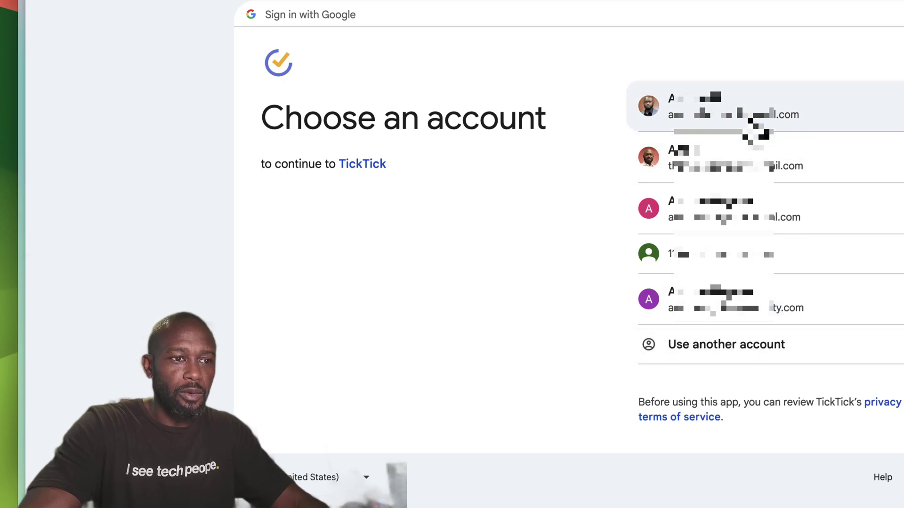
pyautogui.click(744, 136)
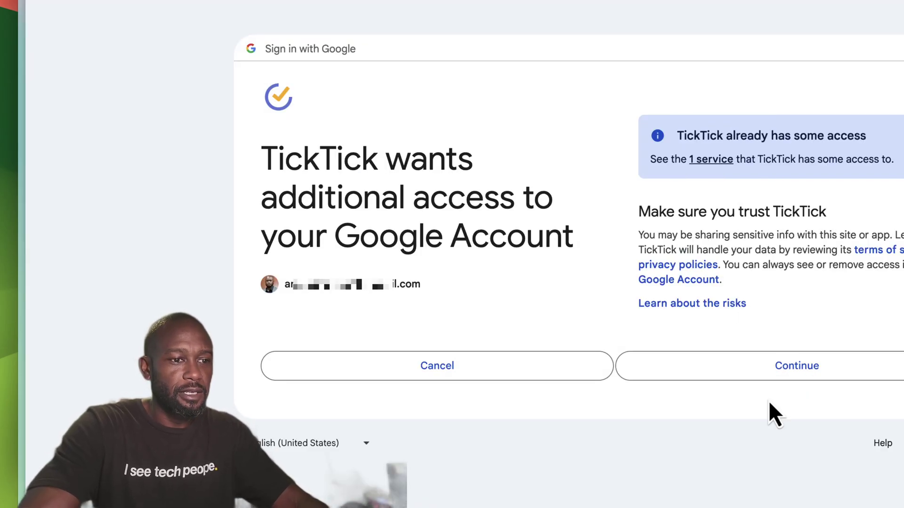
pyautogui.click(779, 369)
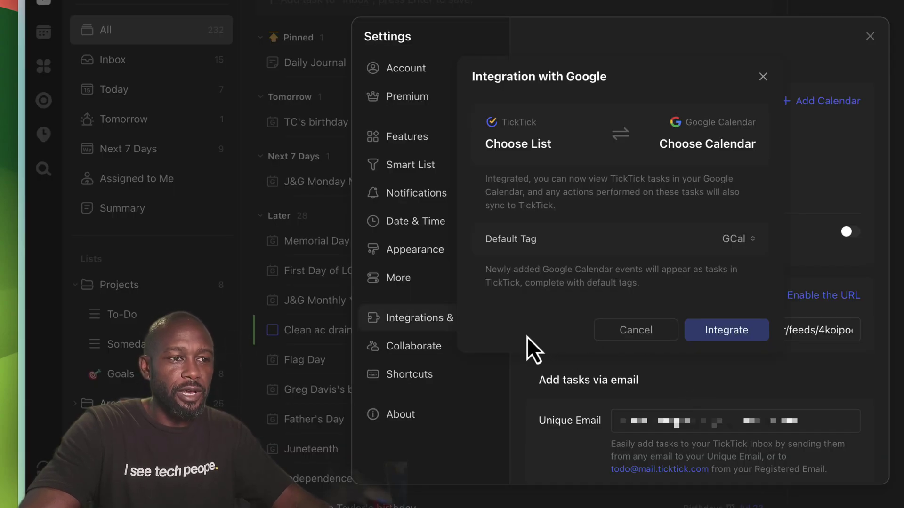
# Step: Set the Google integration to sync All lists with the 'TickTick' Google calendar
pyautogui.click(541, 155)
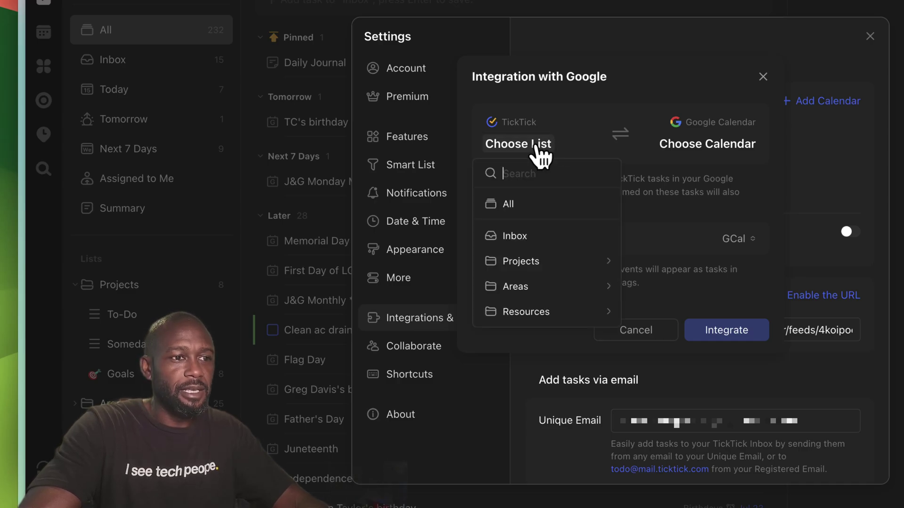
pyautogui.click(535, 205)
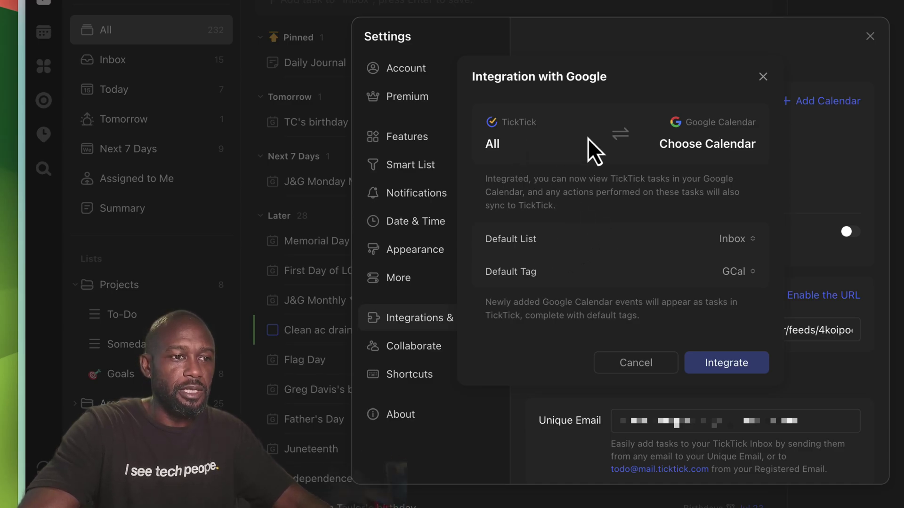
pyautogui.click(688, 150)
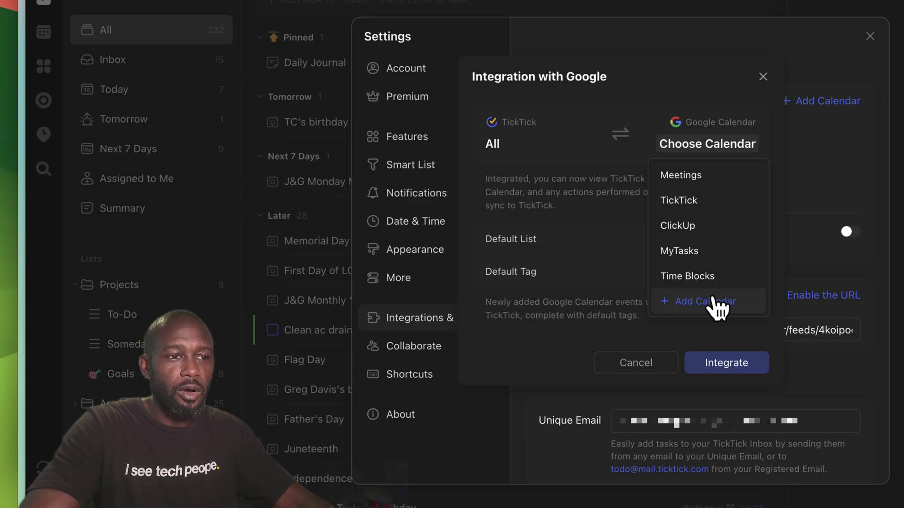
pyautogui.click(706, 206)
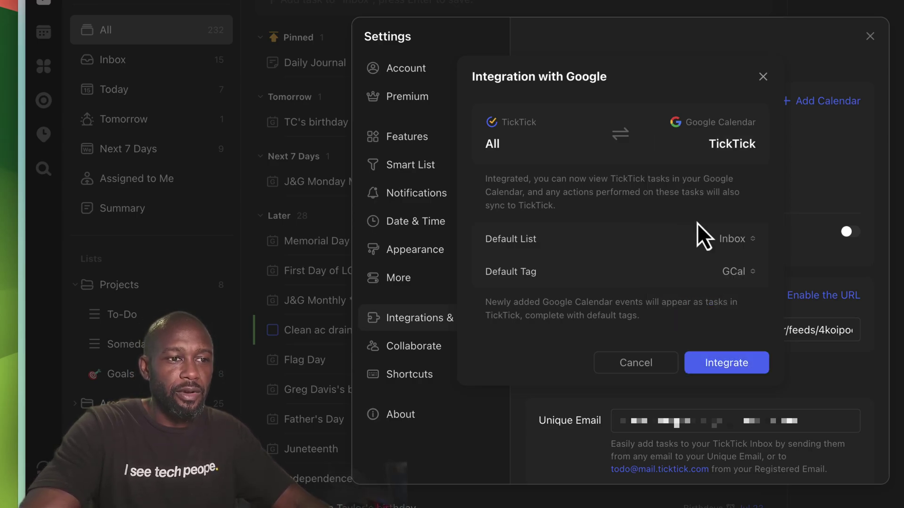
# Step: Keep Inbox as default list and GCal as default tag, then complete the integration
pyautogui.click(730, 241)
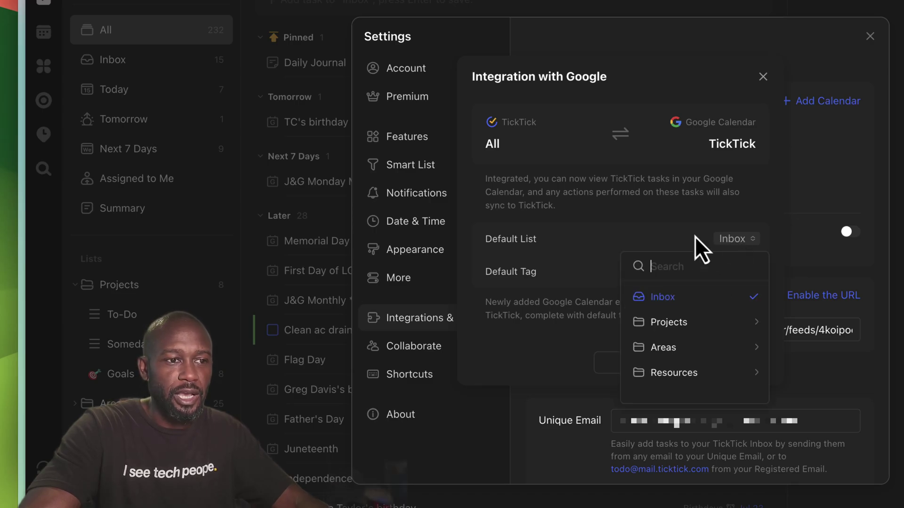
pyautogui.click(679, 216)
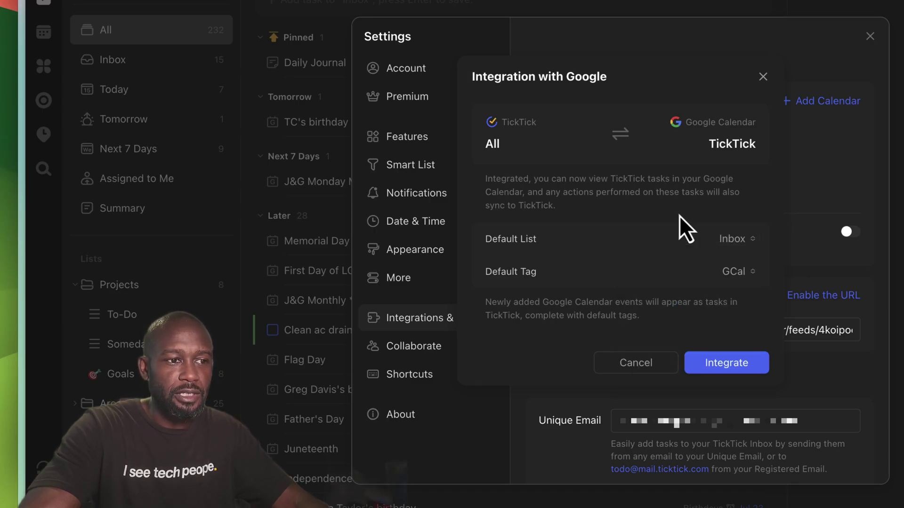
pyautogui.click(744, 277)
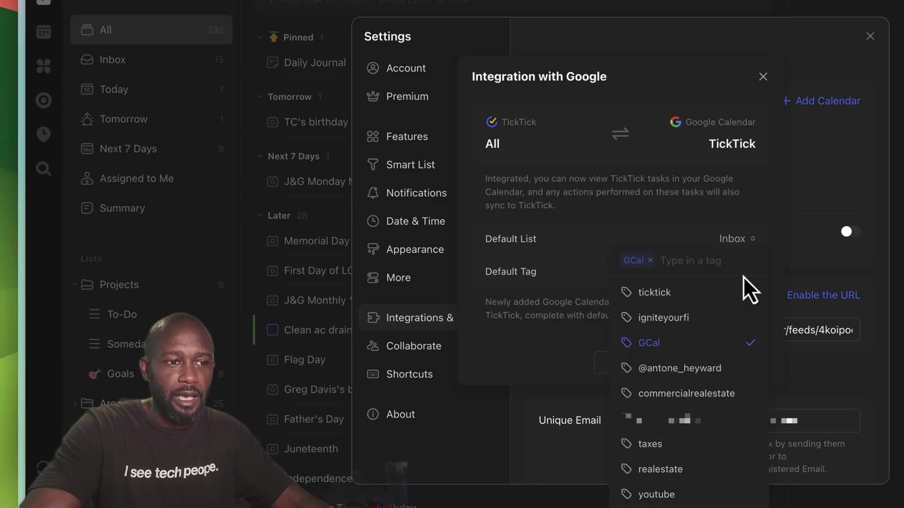
pyautogui.click(532, 293)
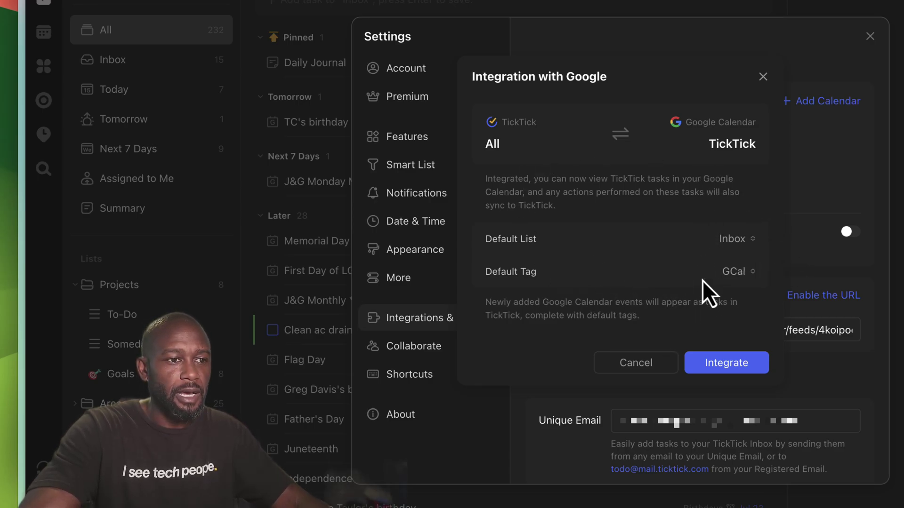
pyautogui.click(729, 363)
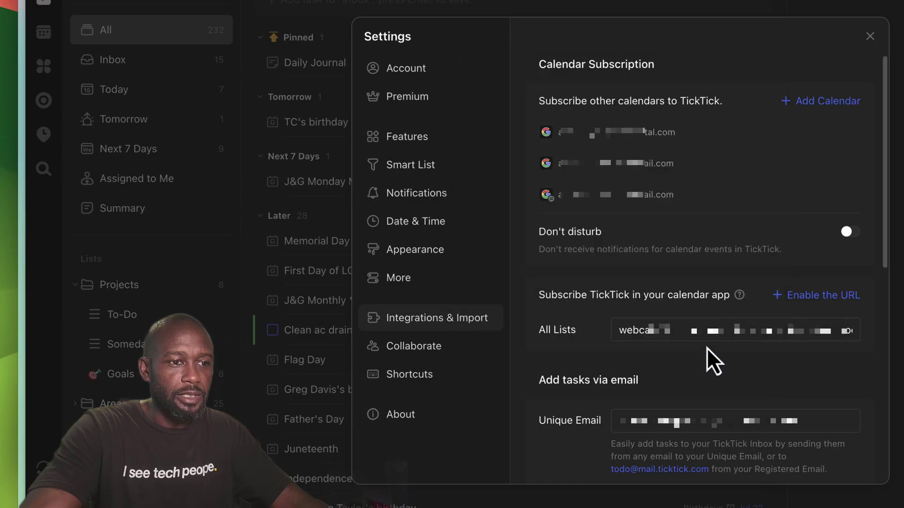
# Step: Close Settings and add the task 'new google task sync' to the Inbox
pyautogui.click(870, 36)
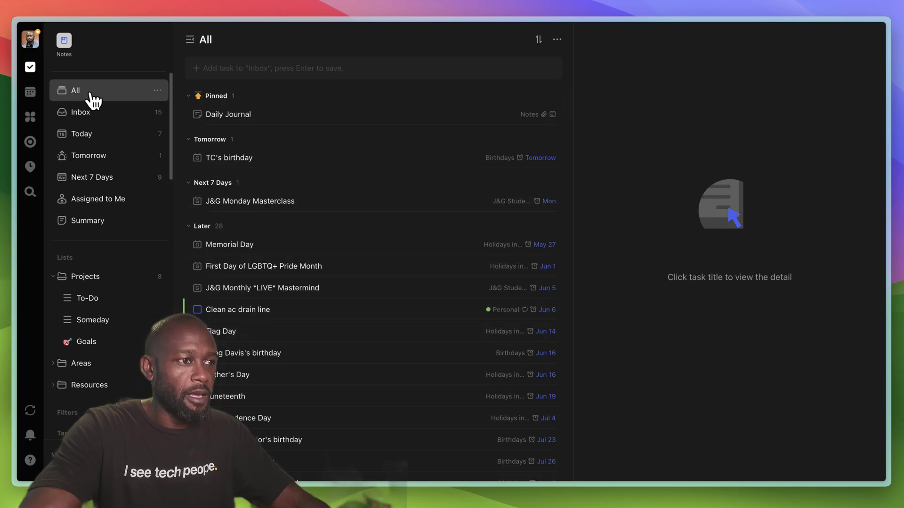
pyautogui.click(147, 115)
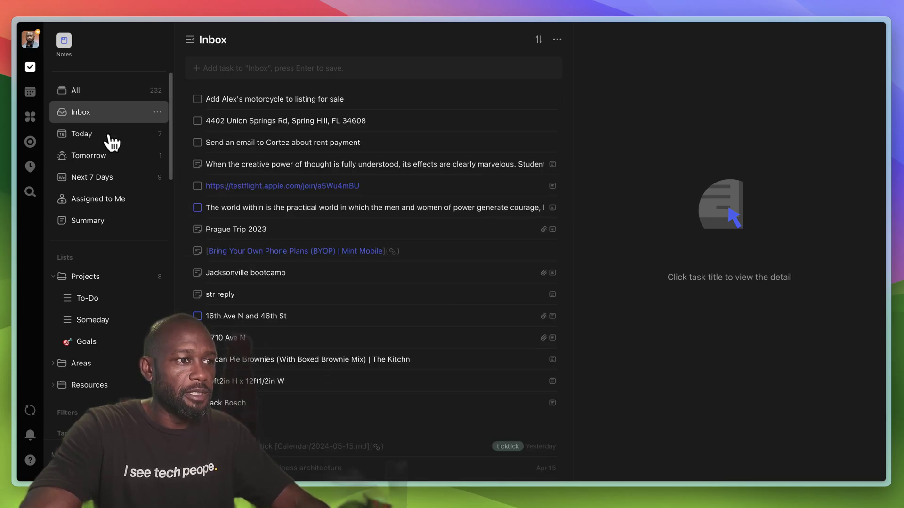
pyautogui.click(258, 67)
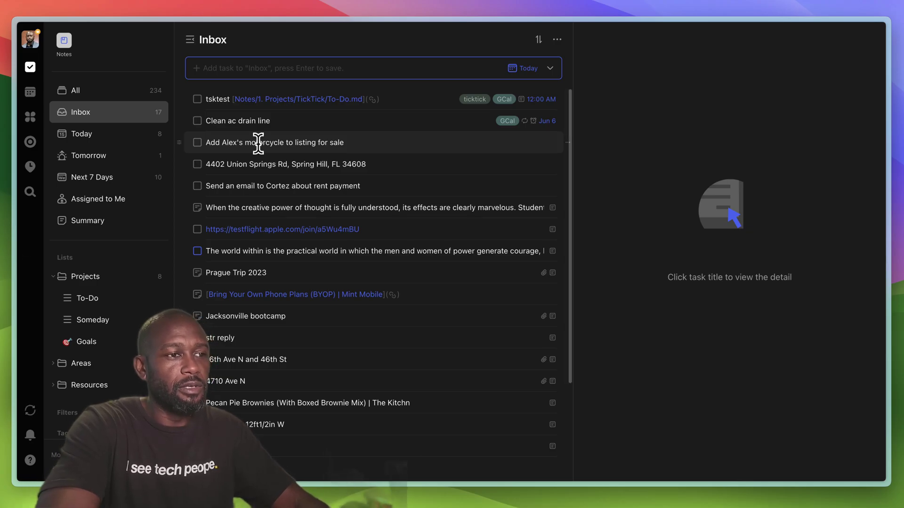
pyautogui.write('new gro')
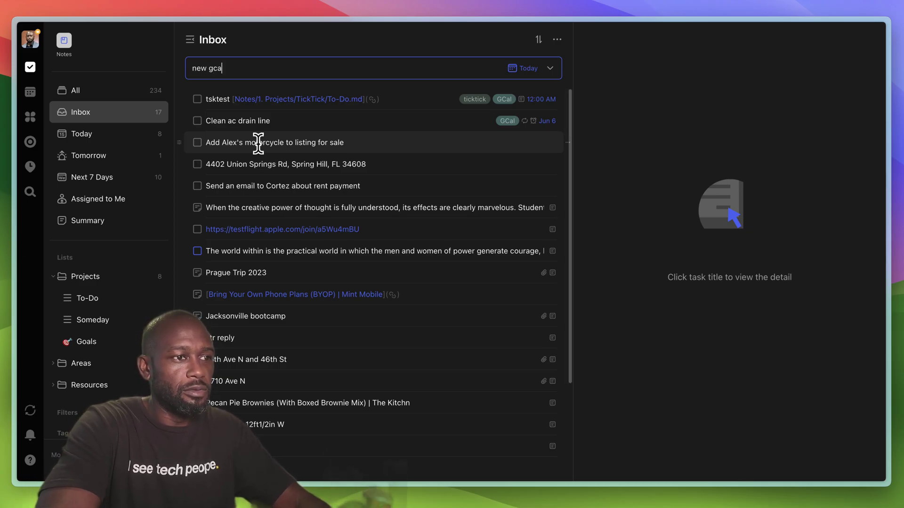
pyautogui.press('BackSpace')
pyautogui.press('BackSpace')
pyautogui.write('oogle ta')
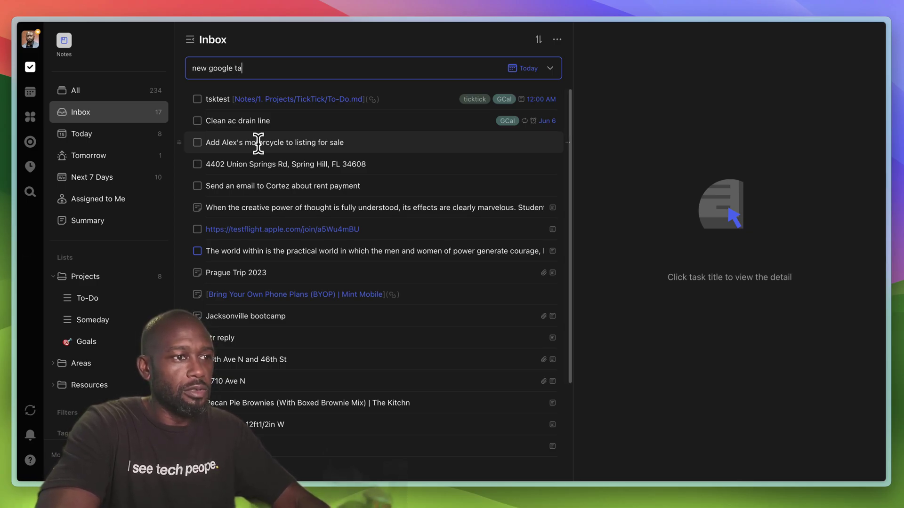
pyautogui.write('ks sync')
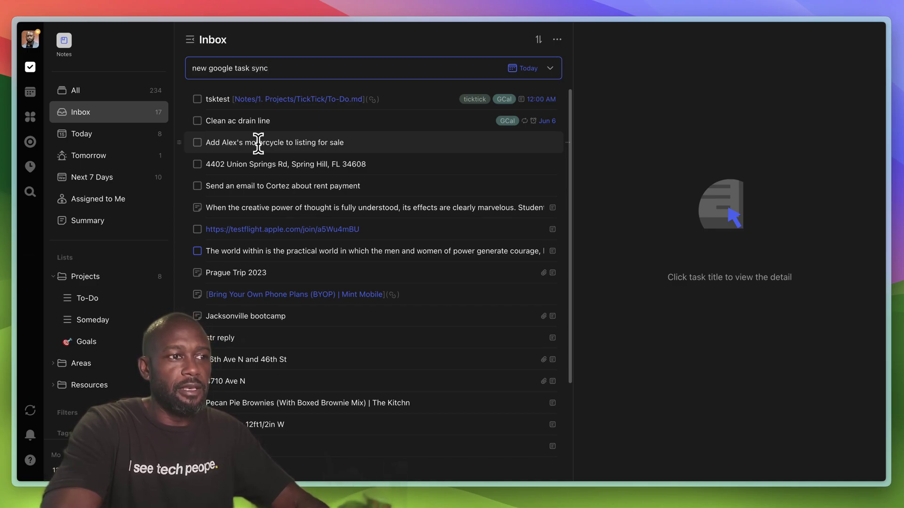
pyautogui.press('Return')
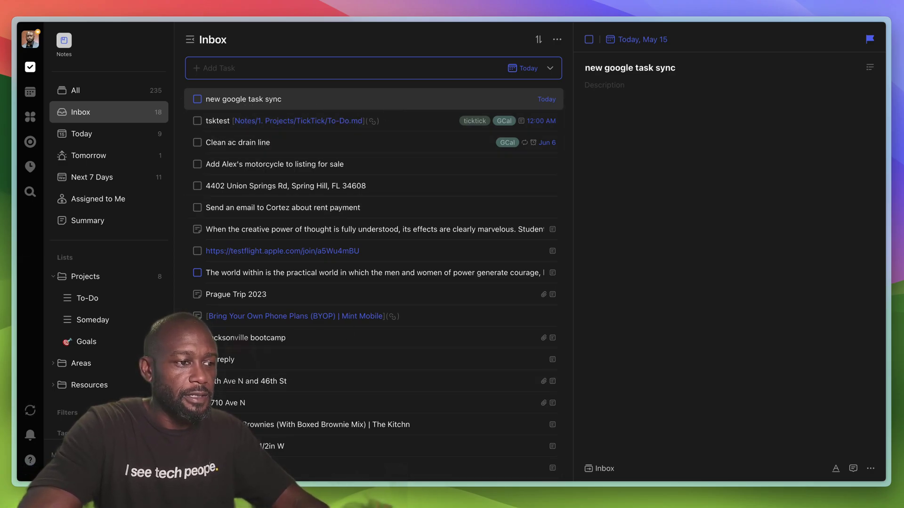
# Step: Load google.com in a new Arc tab
pyautogui.moveTo(7, 210)
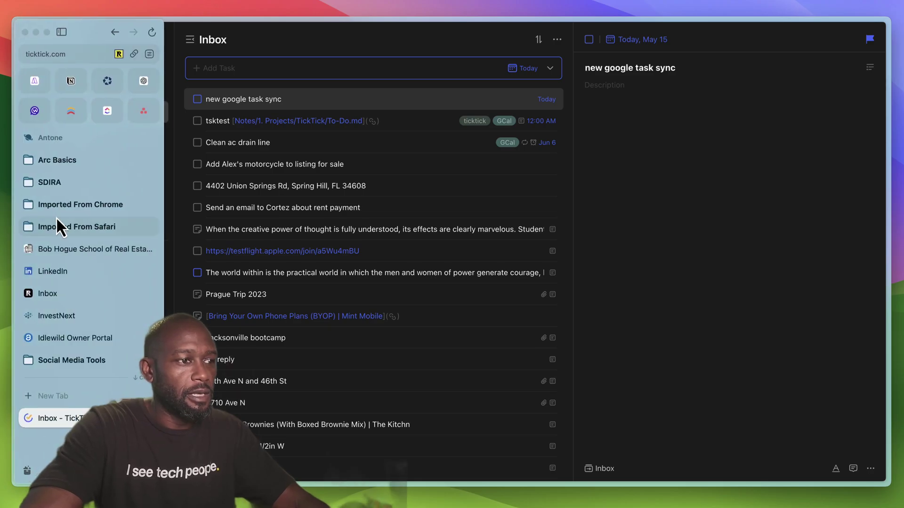
pyautogui.click(65, 400)
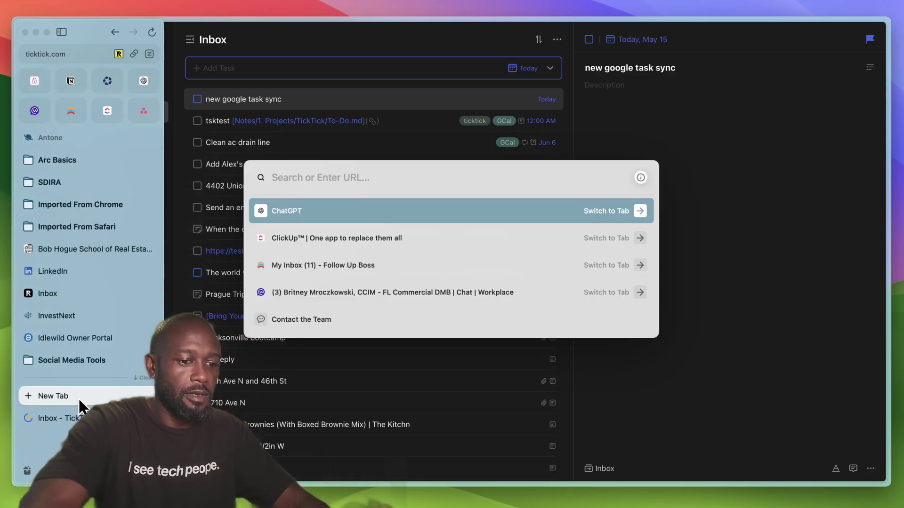
pyautogui.write('googl')
pyautogui.press('Return')
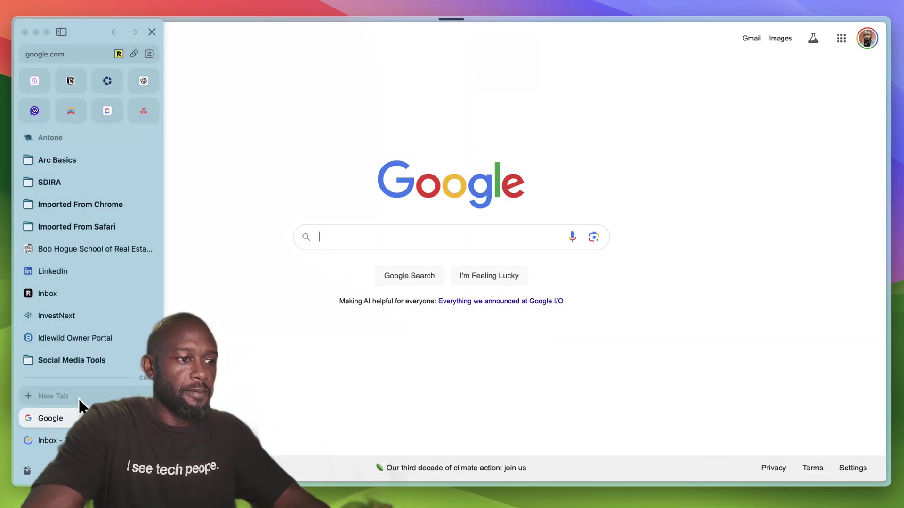
# Step: Place TickTick and Google in a split view and open Google Calendar
pyautogui.click(47, 440)
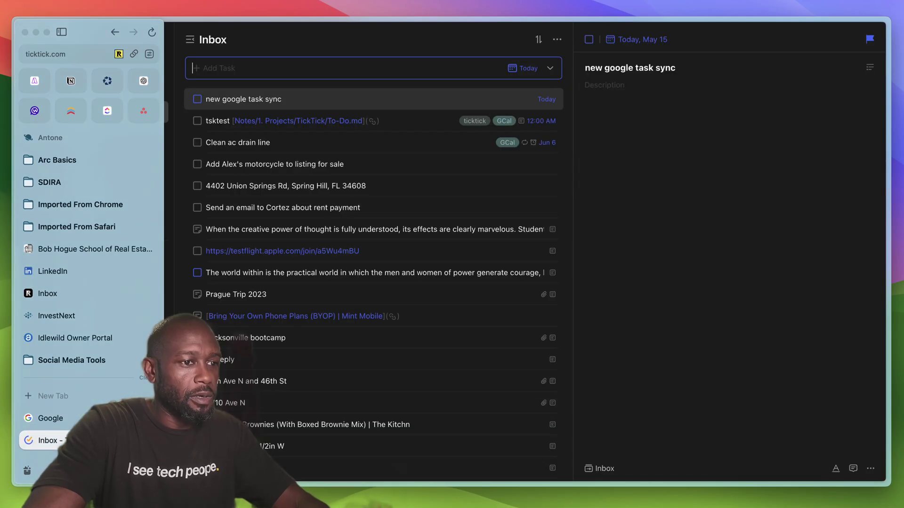
pyautogui.moveTo(47, 440); pyautogui.dragTo(277, 420)
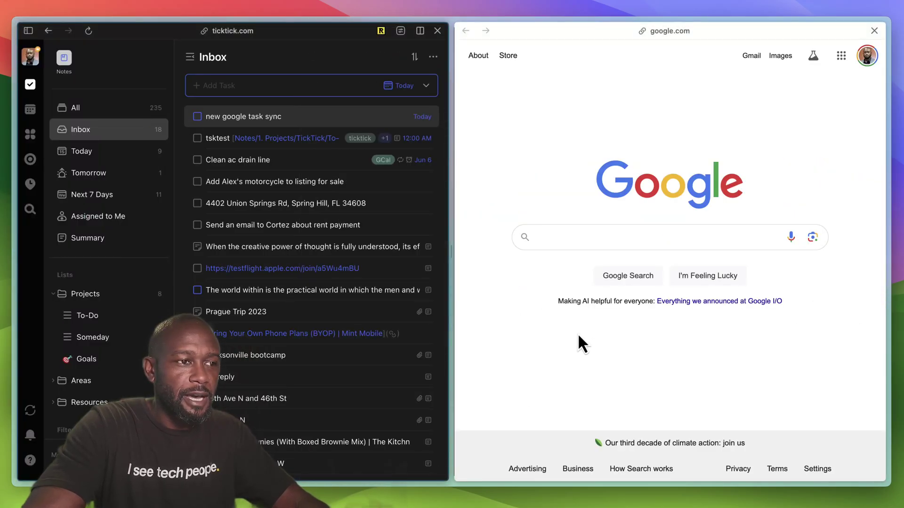
pyautogui.click(841, 56)
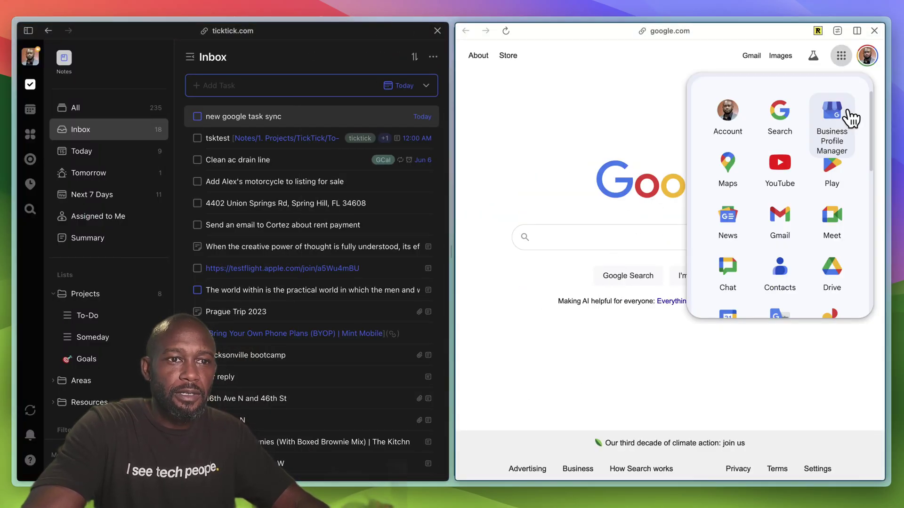
pyautogui.click(741, 311)
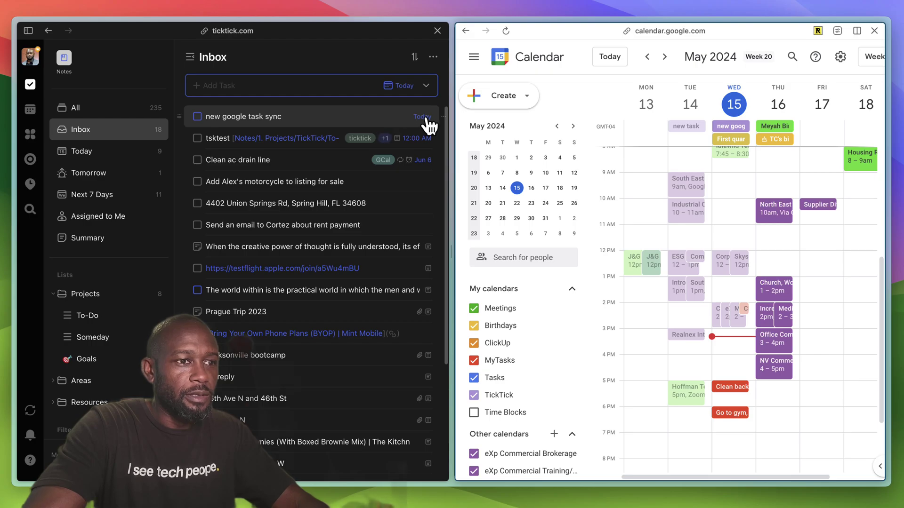
# Step: Change 'new google task sync' from all day to 3:30–4:00pm, save, and switch to Day view
pyautogui.click(738, 136)
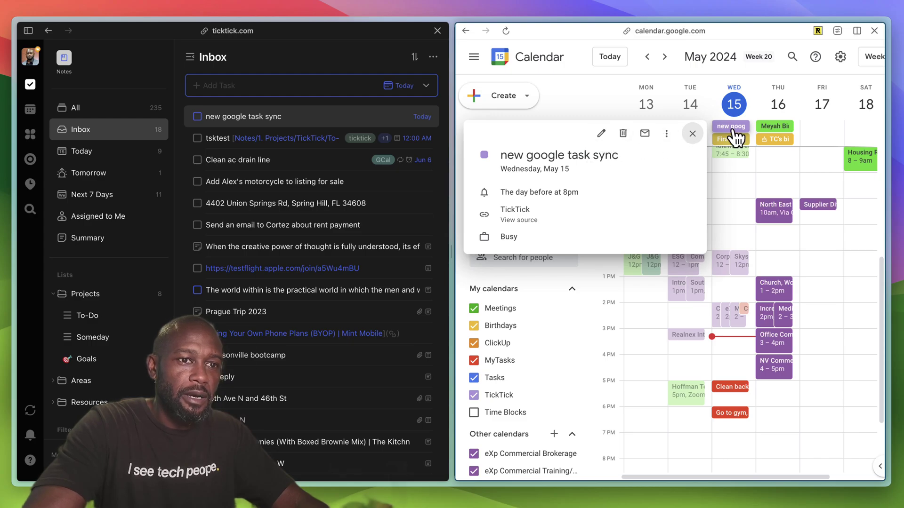
pyautogui.click(601, 134)
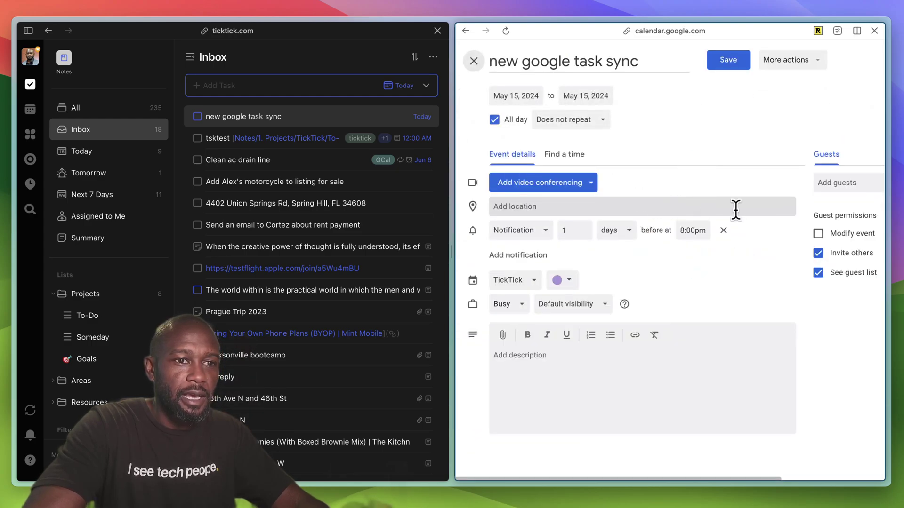
pyautogui.click(524, 95)
pyautogui.click(661, 89)
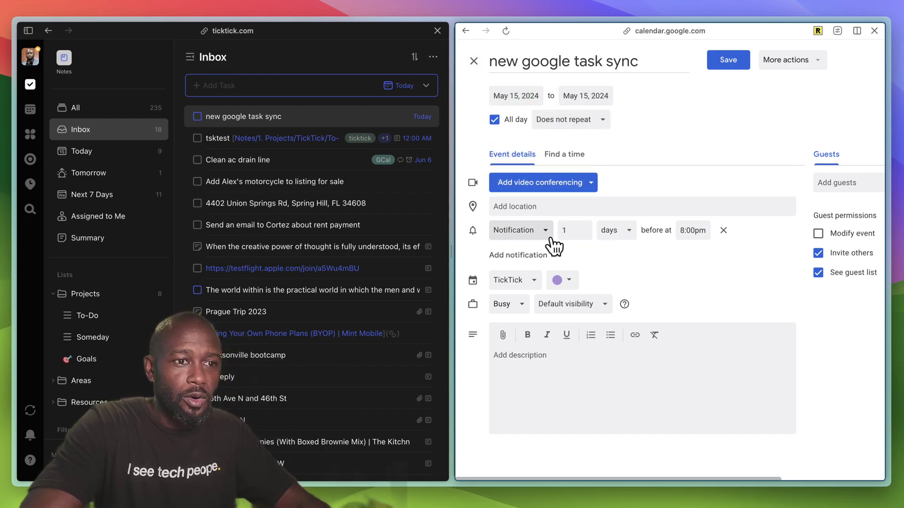
pyautogui.click(494, 119)
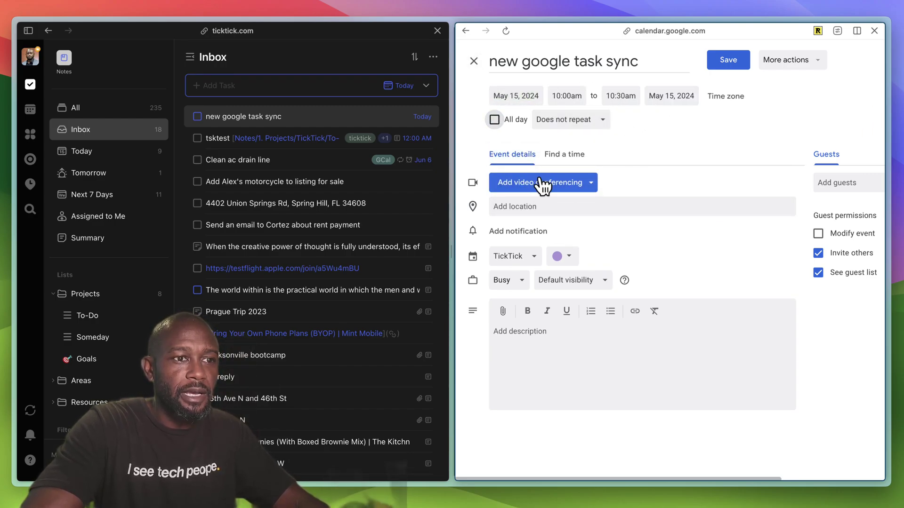
pyautogui.click(568, 97)
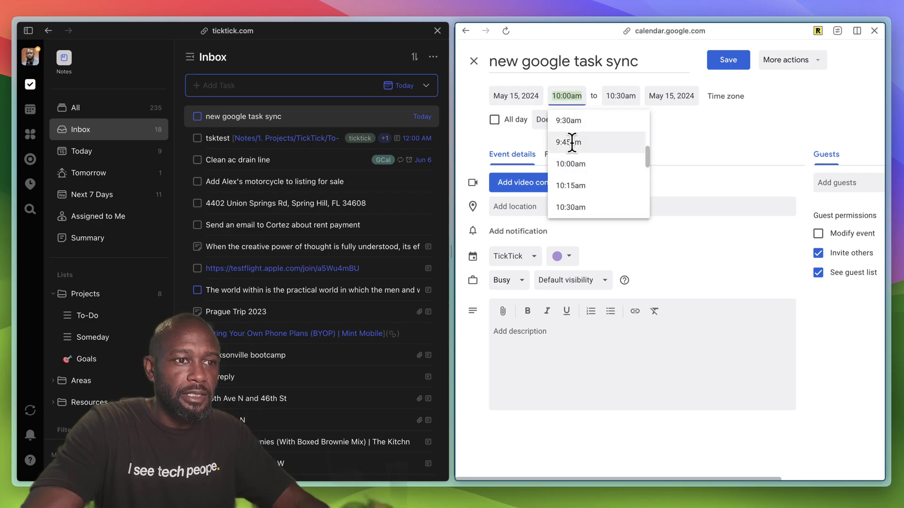
pyautogui.scroll(-2, 648, 180)
pyautogui.scroll(-10, 649, 182)
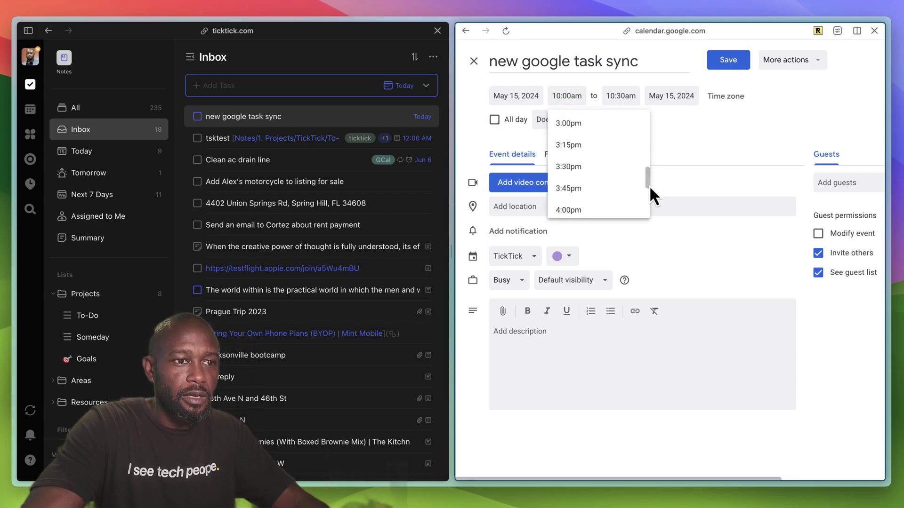
pyautogui.click(586, 165)
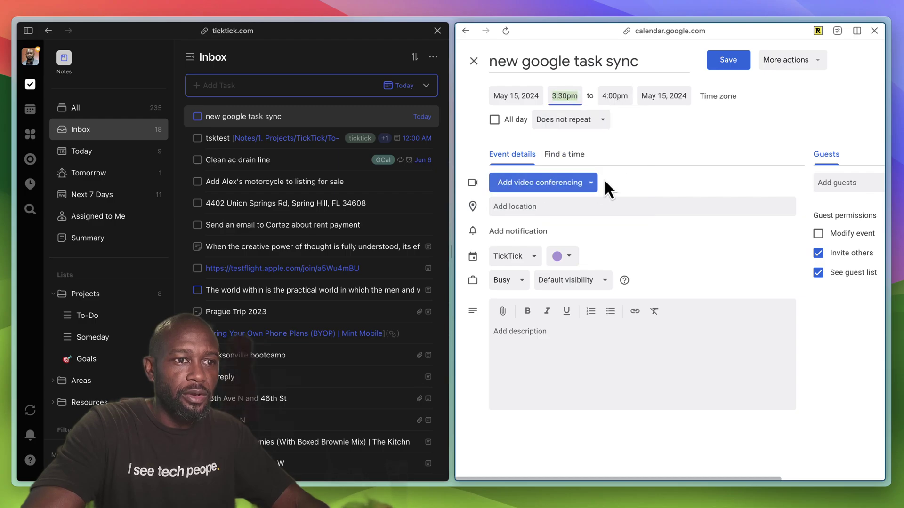
pyautogui.click(729, 62)
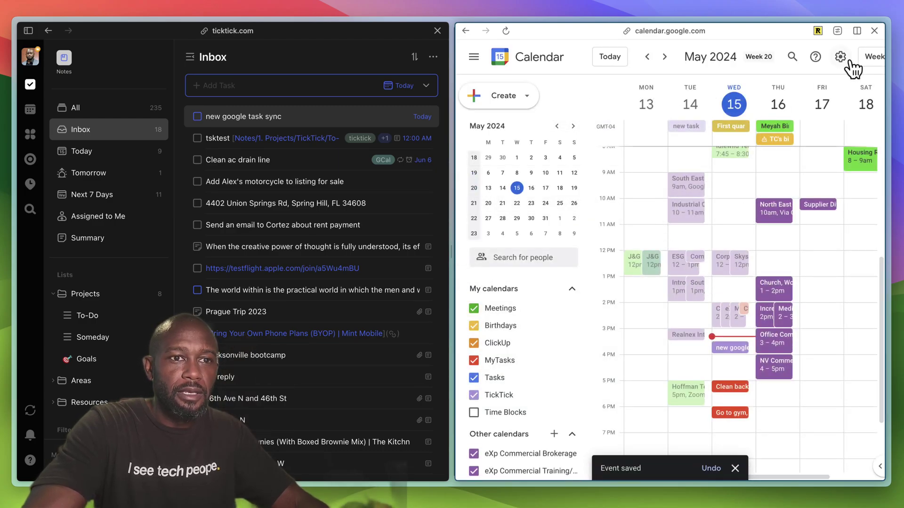
pyautogui.click(872, 57)
pyautogui.click(792, 85)
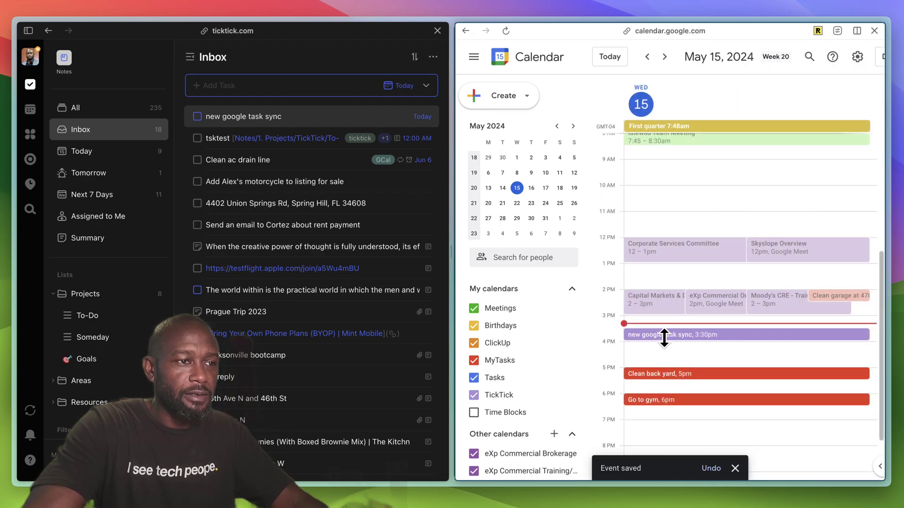
# Step: Check that the TickTick task 'new google task sync' shows the synced 3:30–4:00 PM time
pyautogui.click(286, 119)
pyautogui.click(286, 119)
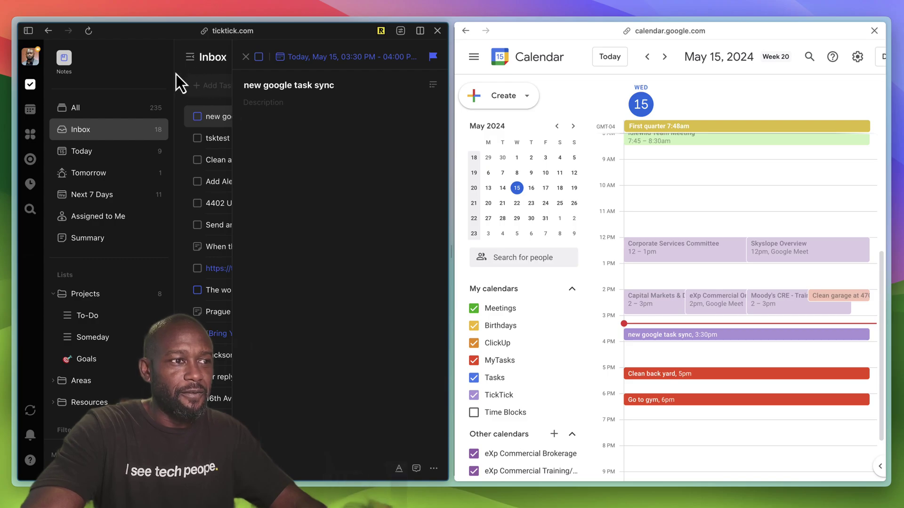
pyautogui.press('Escape')
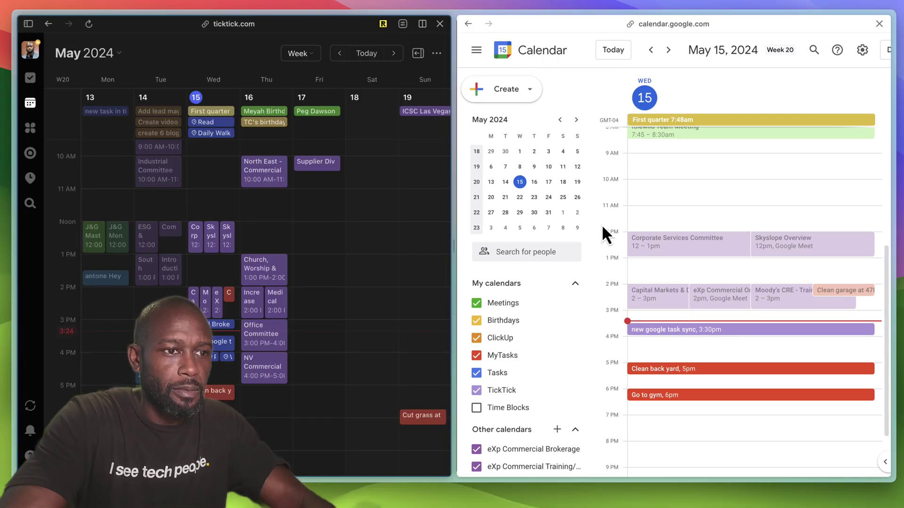
# Step: Create the event 'this was created in gcal' at 11am on May 15 in the TickTick calendar
pyautogui.click(689, 216)
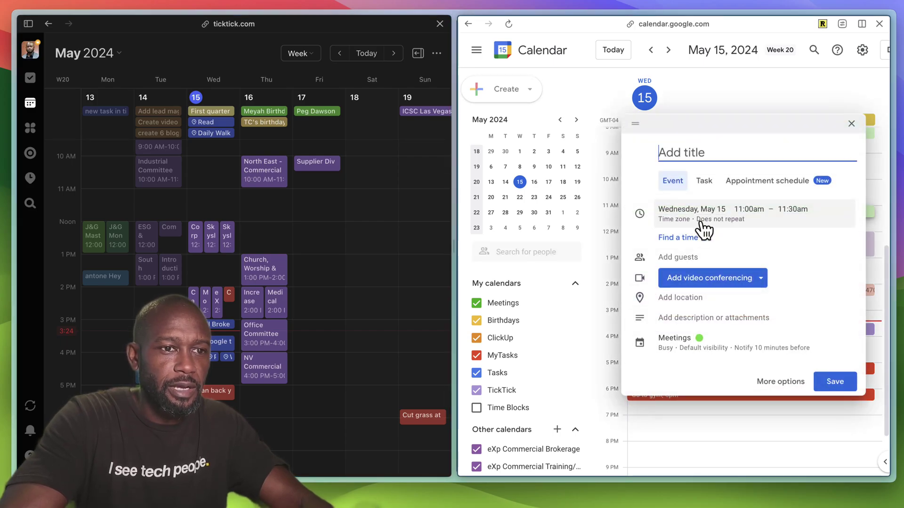
pyautogui.click(693, 335)
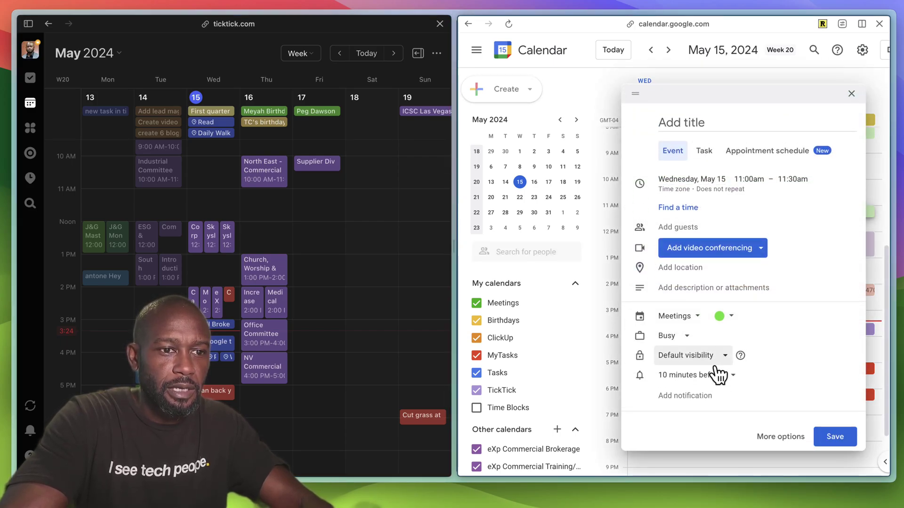
pyautogui.click(698, 318)
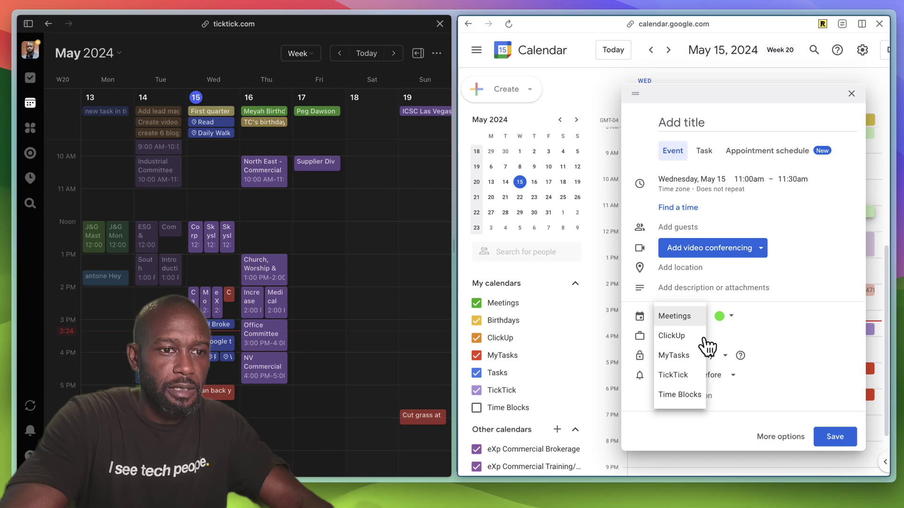
pyautogui.click(686, 377)
pyautogui.click(676, 143)
pyautogui.write('this was created in gcal')
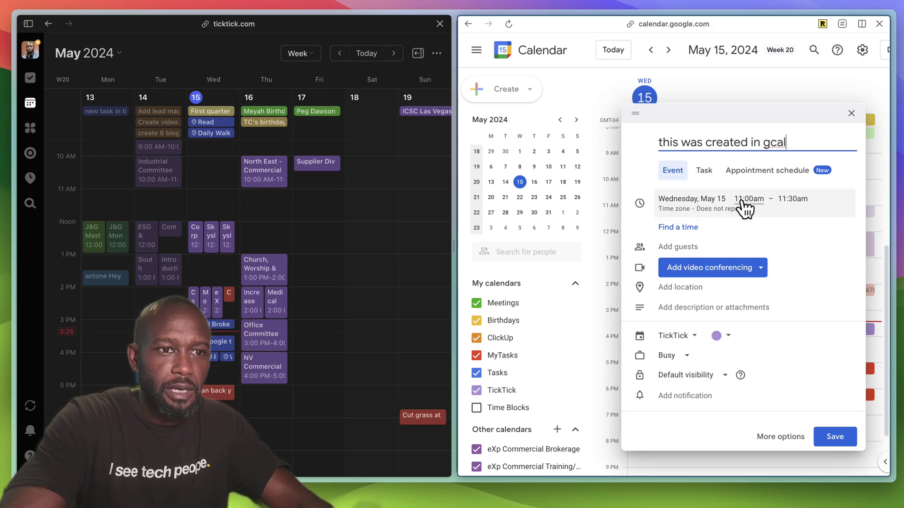
pyautogui.click(836, 437)
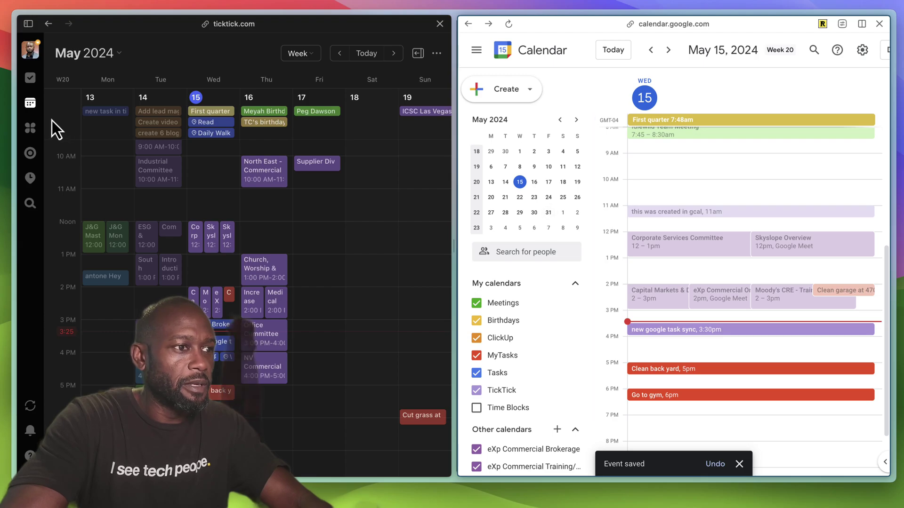
# Step: Inspect the synced 'this was created in gcal' task in the TickTick list
pyautogui.click(30, 78)
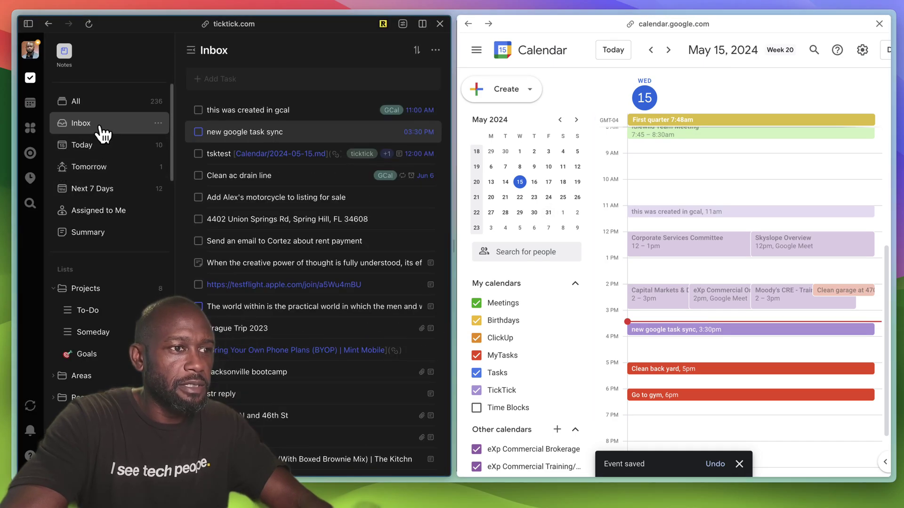
pyautogui.click(305, 111)
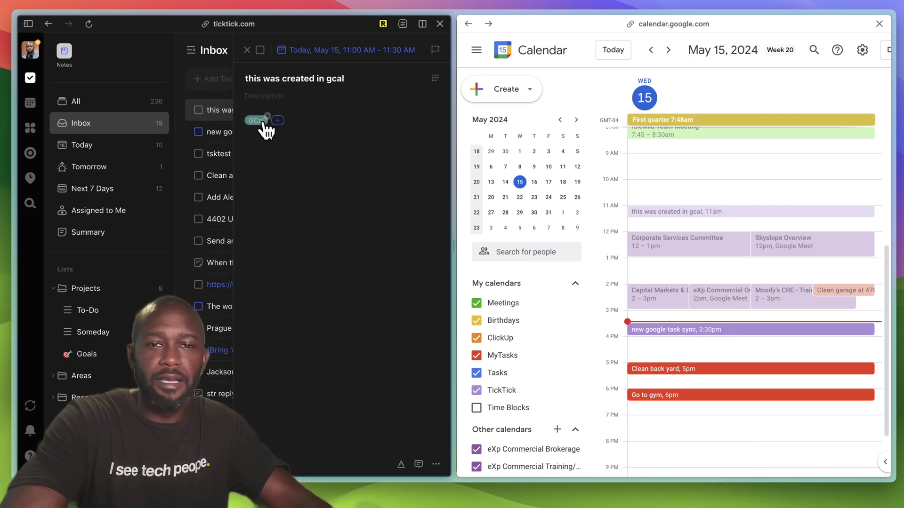
pyautogui.click(183, 76)
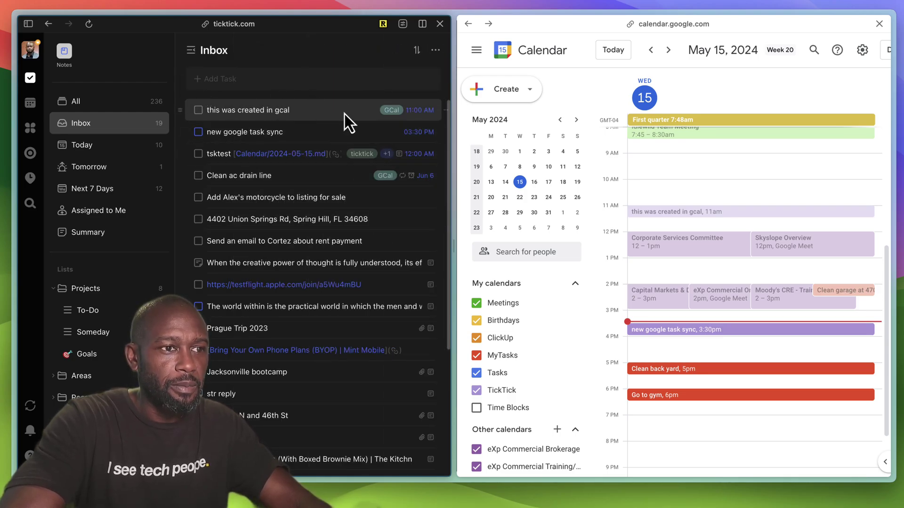
# Step: Move the task's start time from 11:00 AM to 12:00 PM
pyautogui.click(416, 111)
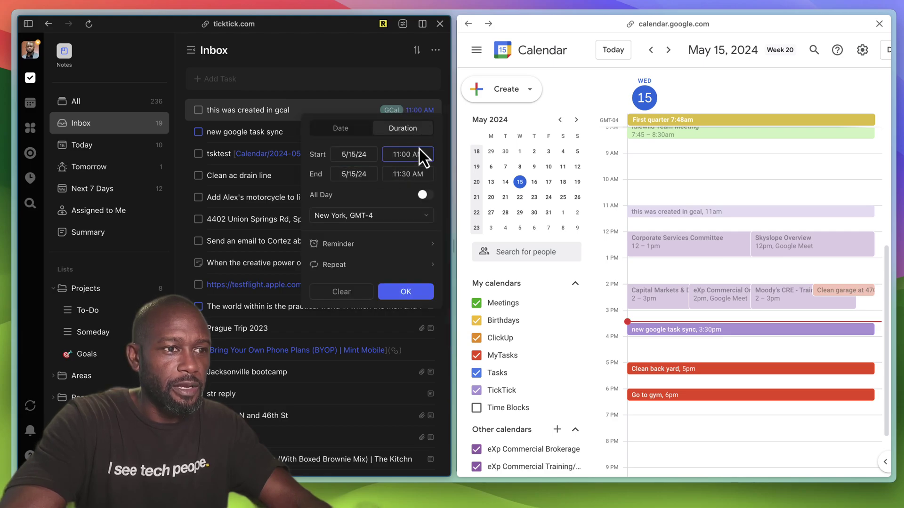
pyautogui.click(419, 149)
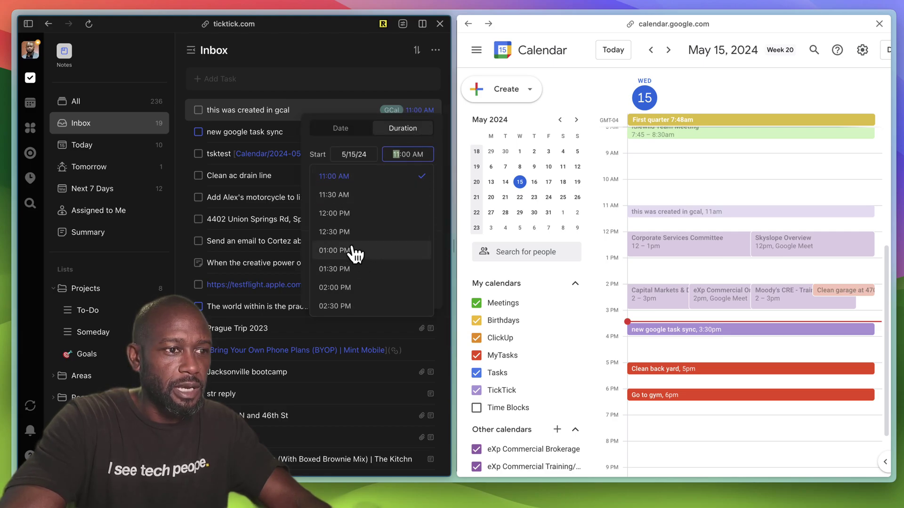
pyautogui.click(353, 214)
pyautogui.click(403, 291)
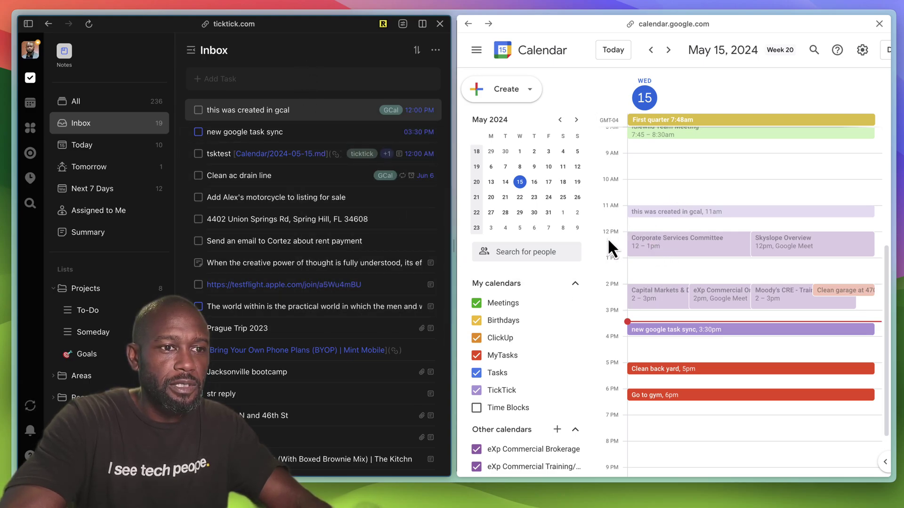
# Step: In Google Calendar, discard the stray new-event draft and confirm 'this was created in gcal' now sits at 12pm
pyautogui.click(591, 252)
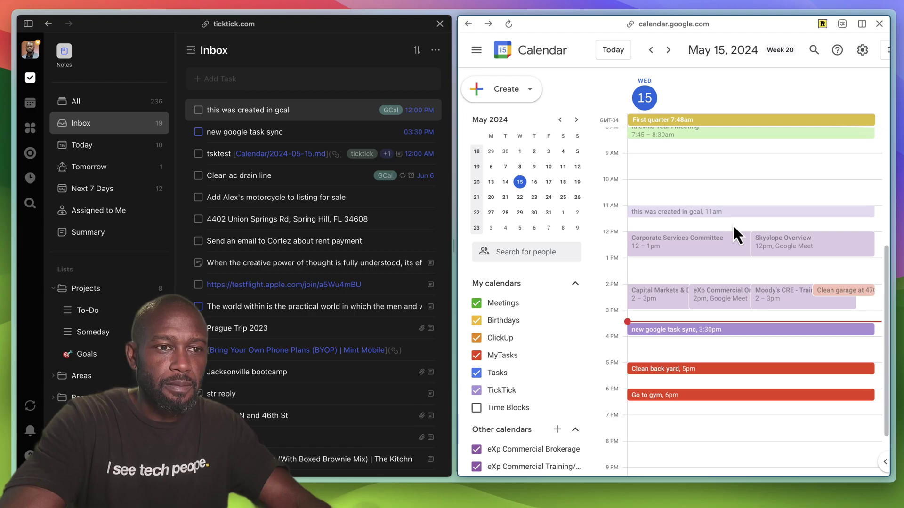
pyautogui.click(735, 195)
pyautogui.click(677, 78)
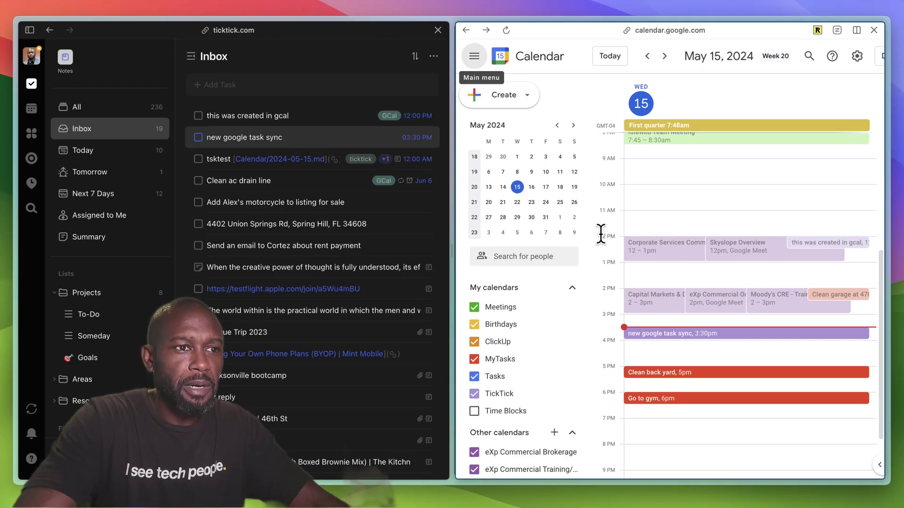
# Step: Collapse the Google Calendar sidebar, then review the 'this was created in gcal' task details in TickTick
pyautogui.click(474, 56)
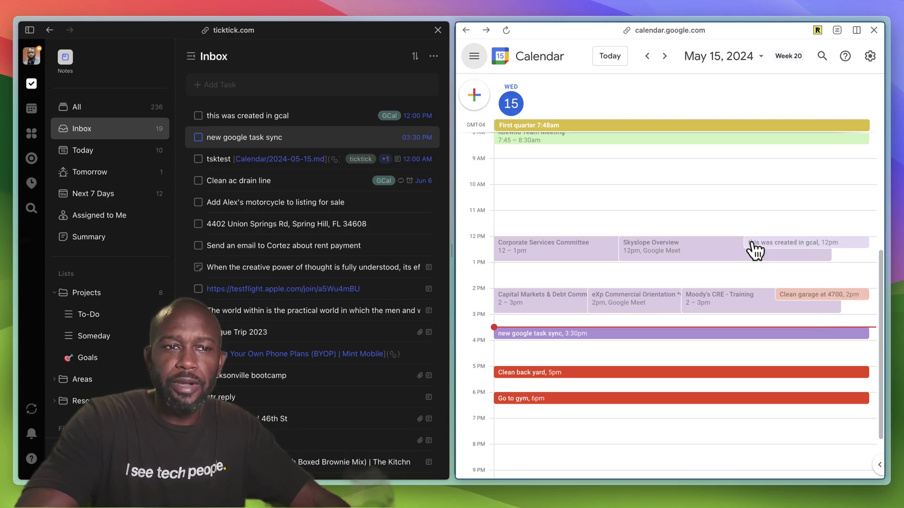
pyautogui.click(305, 117)
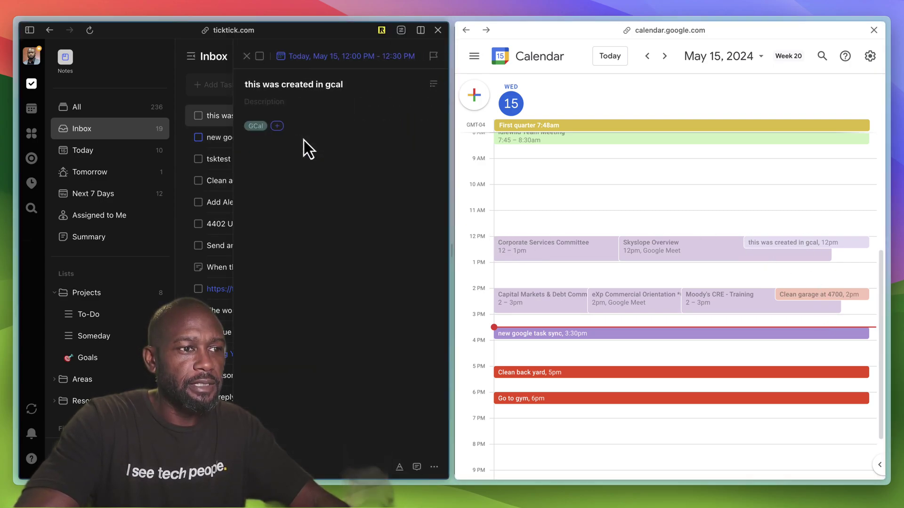
pyautogui.click(246, 56)
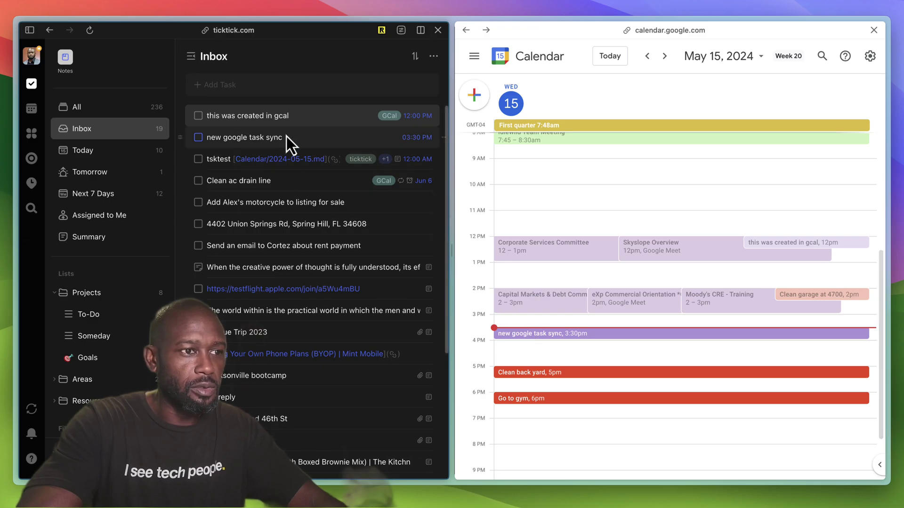
# Step: Delete the 'new google task sync' task from TickTick's Inbox via its context menu
pyautogui.rightClick(297, 137)
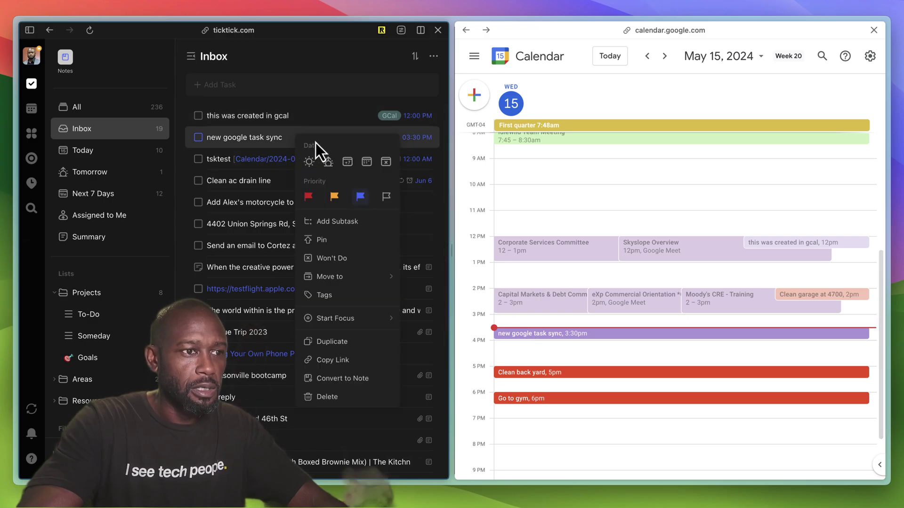
pyautogui.click(342, 396)
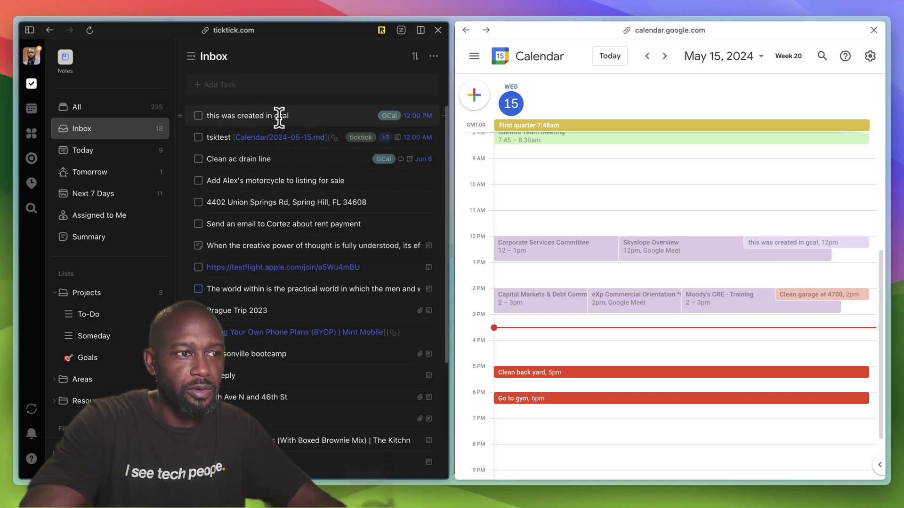
# Step: Delete the 'this was created in gcal' event from Google Calendar's day view via its context menu
pyautogui.rightClick(818, 248)
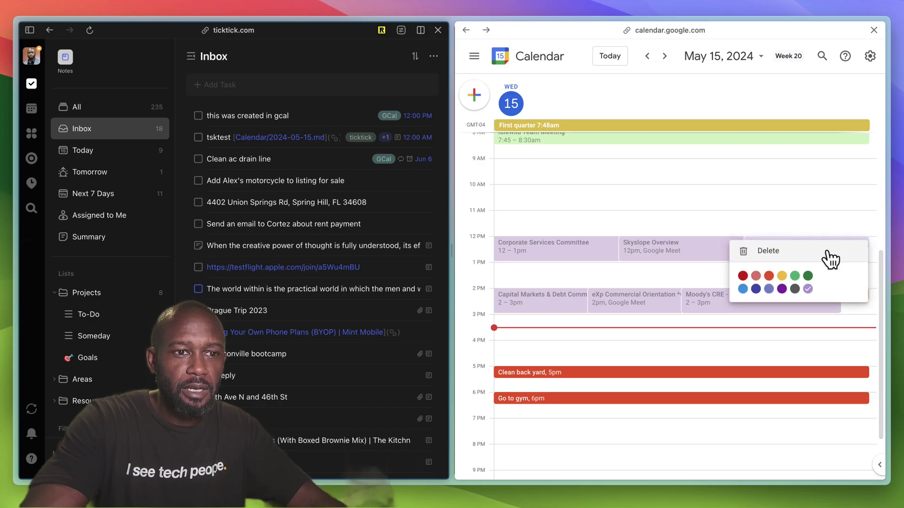
pyautogui.click(794, 254)
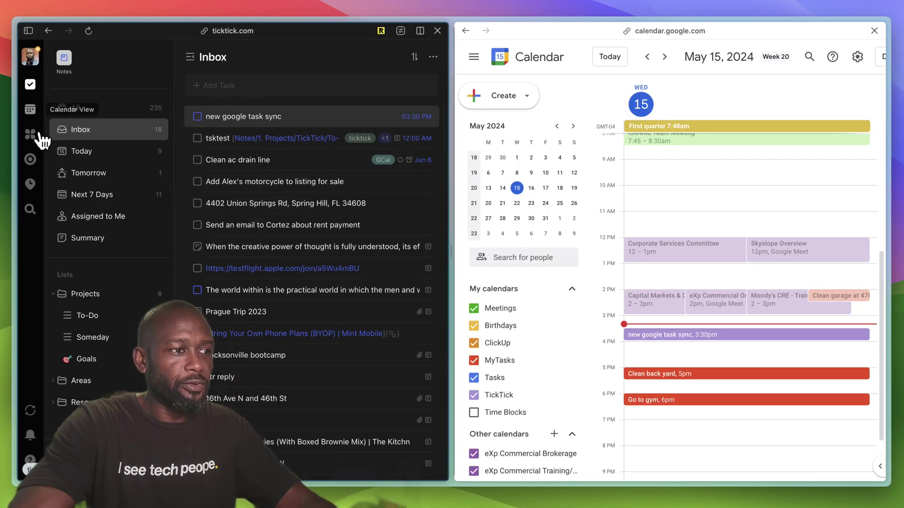
# Step: Show TickTick's May 13–19 week calendar and open the Church, Worship & Non-Profits Committee event
pyautogui.click(30, 109)
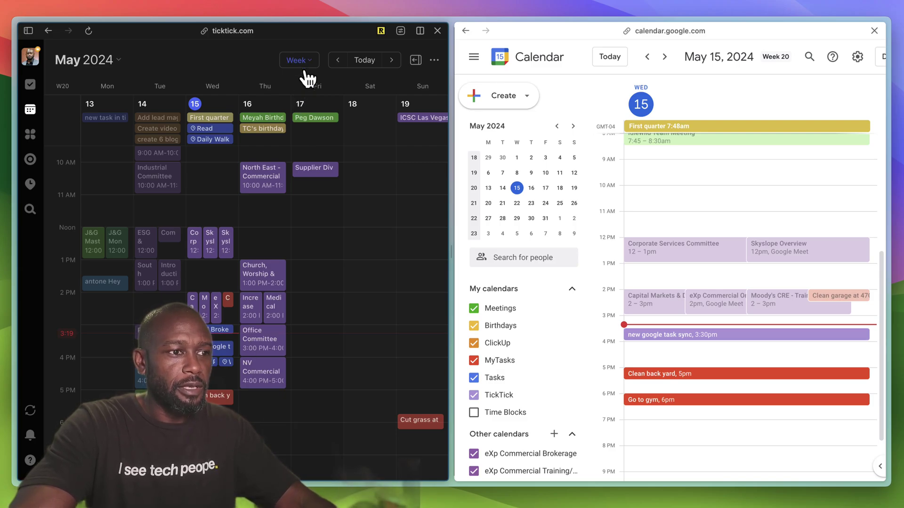
pyautogui.click(267, 204)
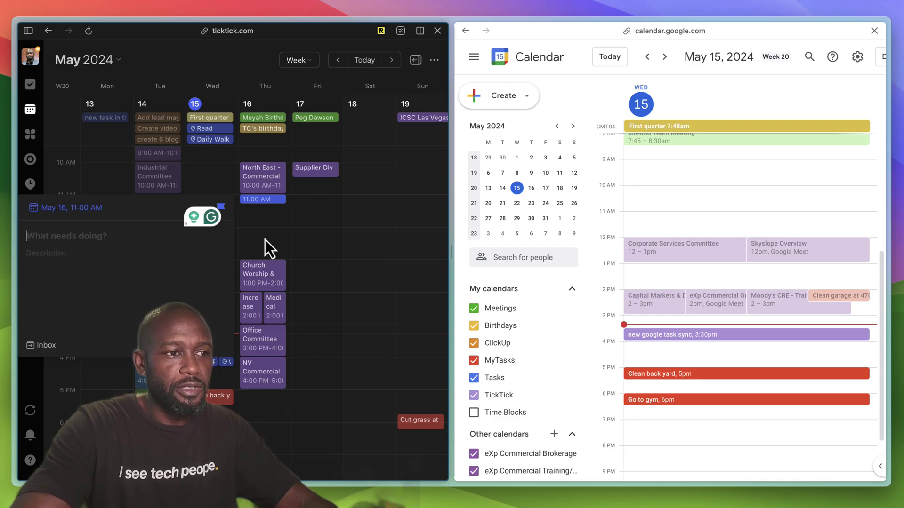
pyautogui.click(267, 277)
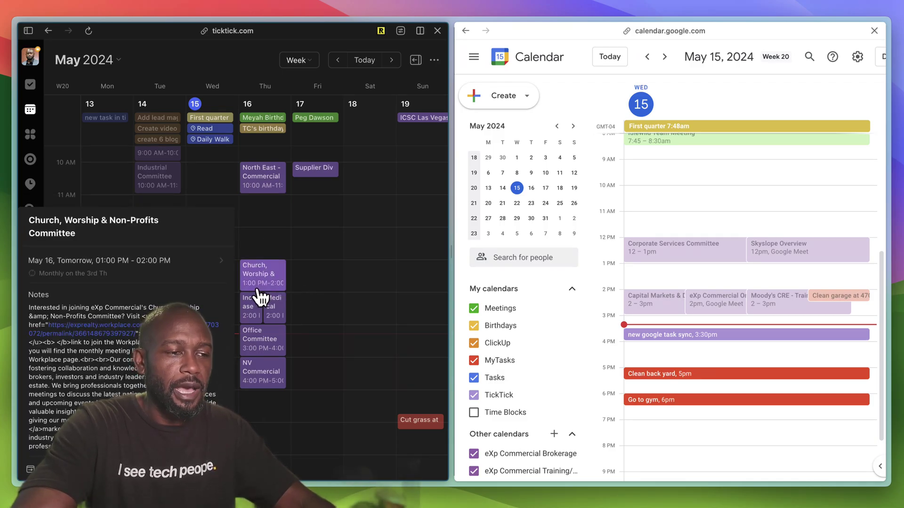
# Step: Read through the event's notes, selecting and deselecting several passages of the text
pyautogui.moveTo(258, 297); pyautogui.dragTo(188, 285)
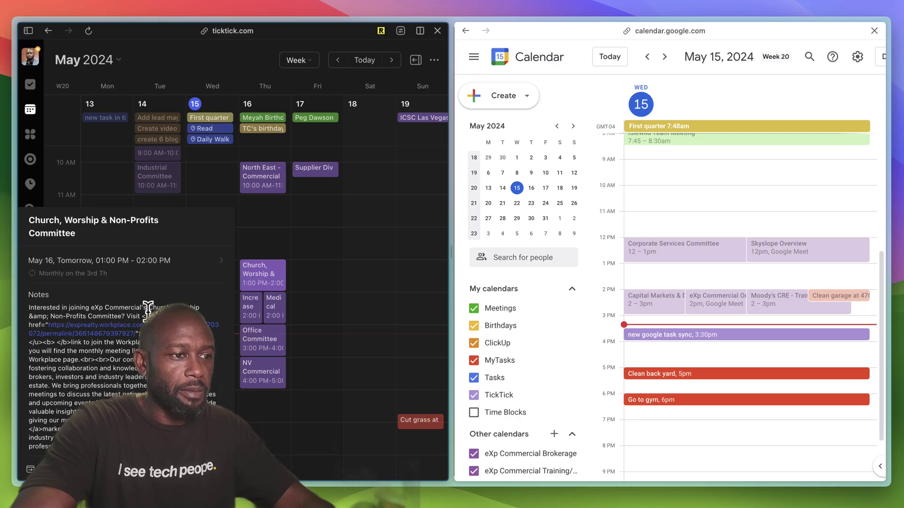
pyautogui.moveTo(142, 315)
pyautogui.mouseDown()
pyautogui.moveTo(70, 316)
pyautogui.moveTo(153, 316)
pyautogui.mouseUp()
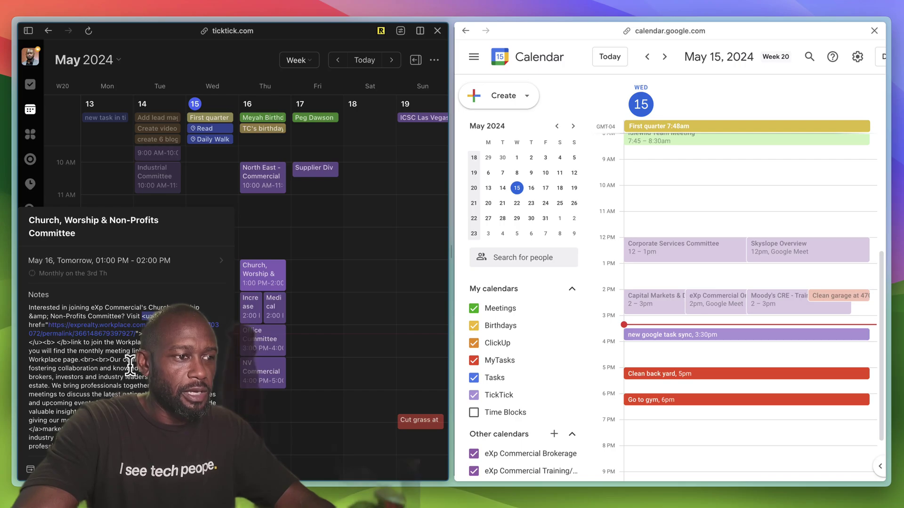
pyautogui.moveTo(72, 346); pyautogui.dragTo(26, 348)
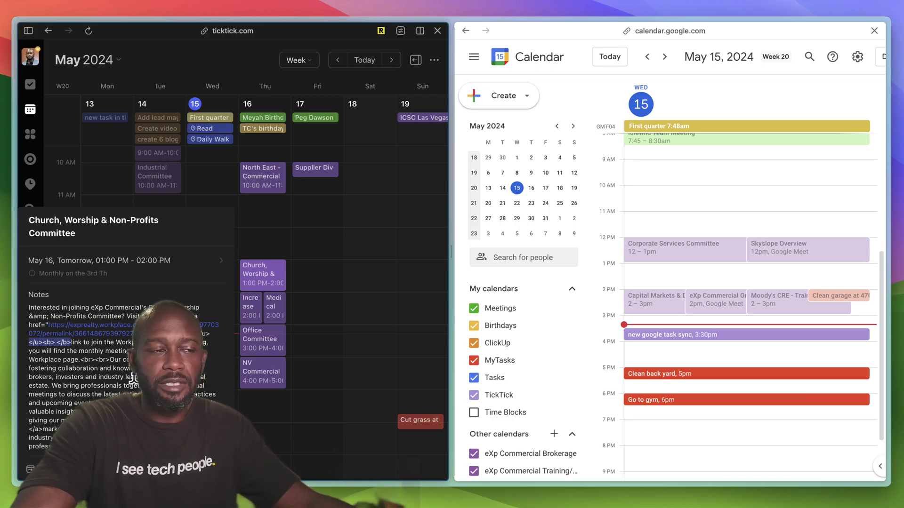
pyautogui.click(100, 357)
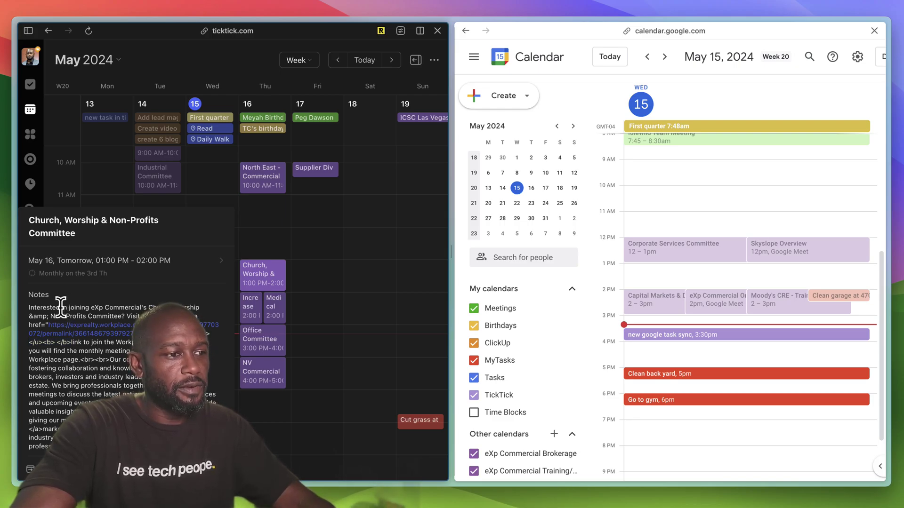
pyautogui.moveTo(29, 308); pyautogui.dragTo(68, 308)
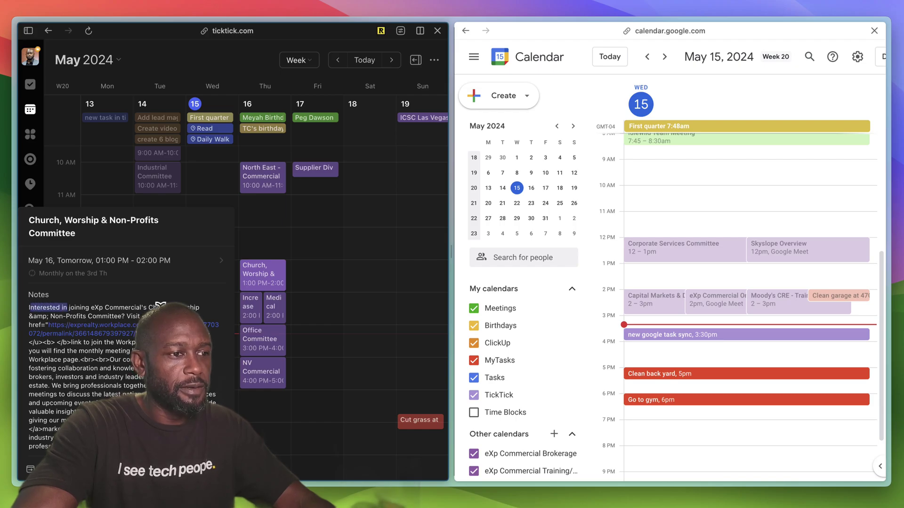
pyautogui.click(200, 310)
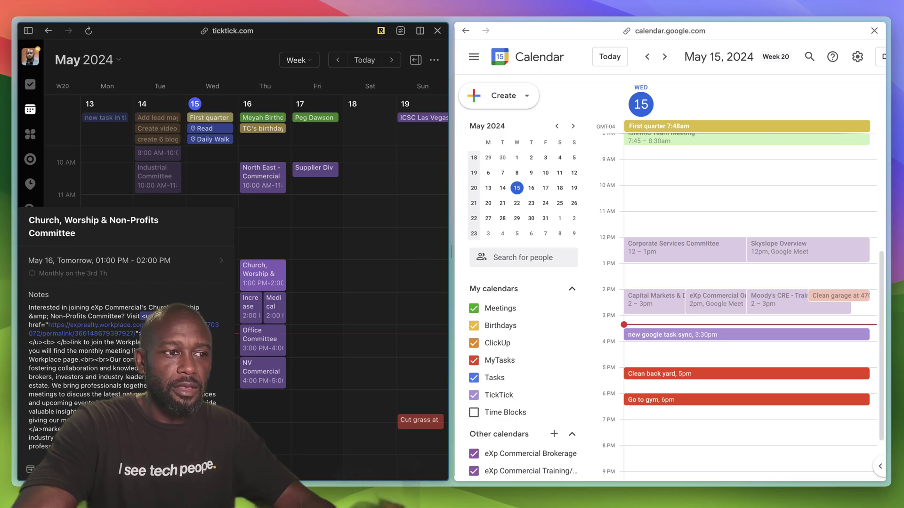
pyautogui.click(278, 250)
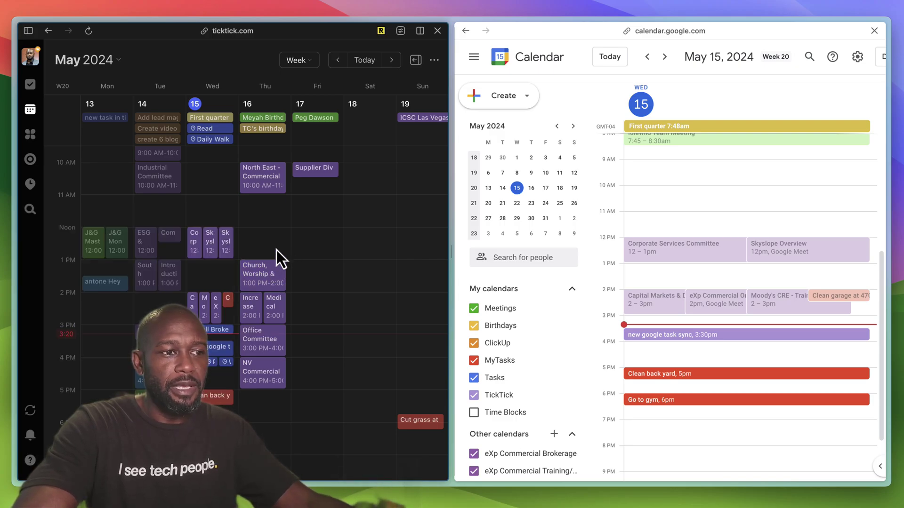